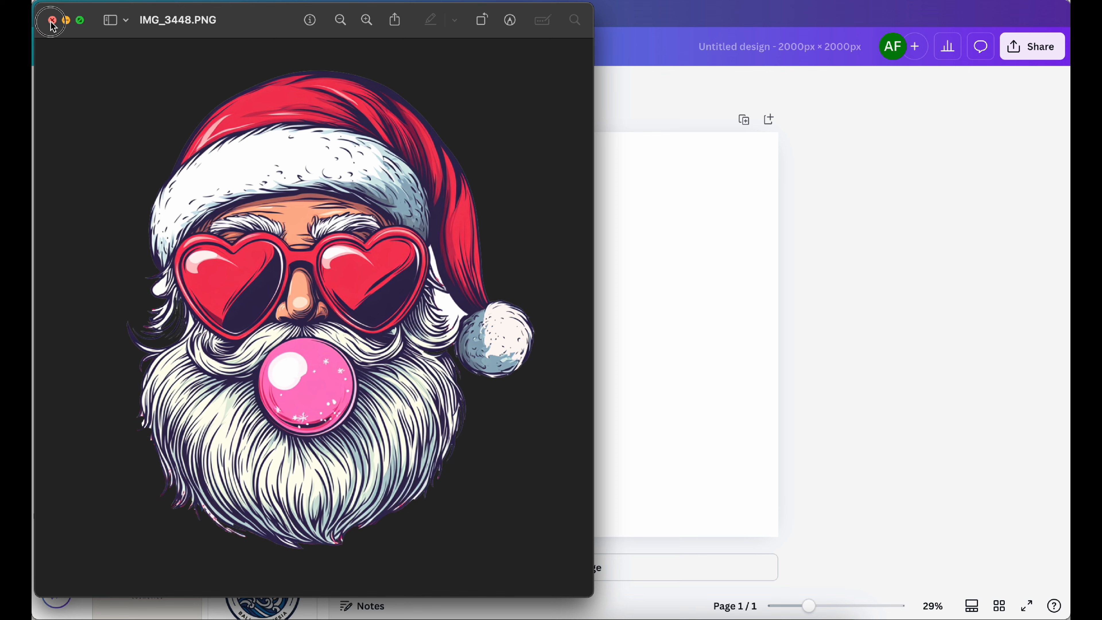
Place the Santa image IMG_3448.PNG from Downloads on the blank page and remove its background
{"action": "left_click", "coordinate": [52, 21]}
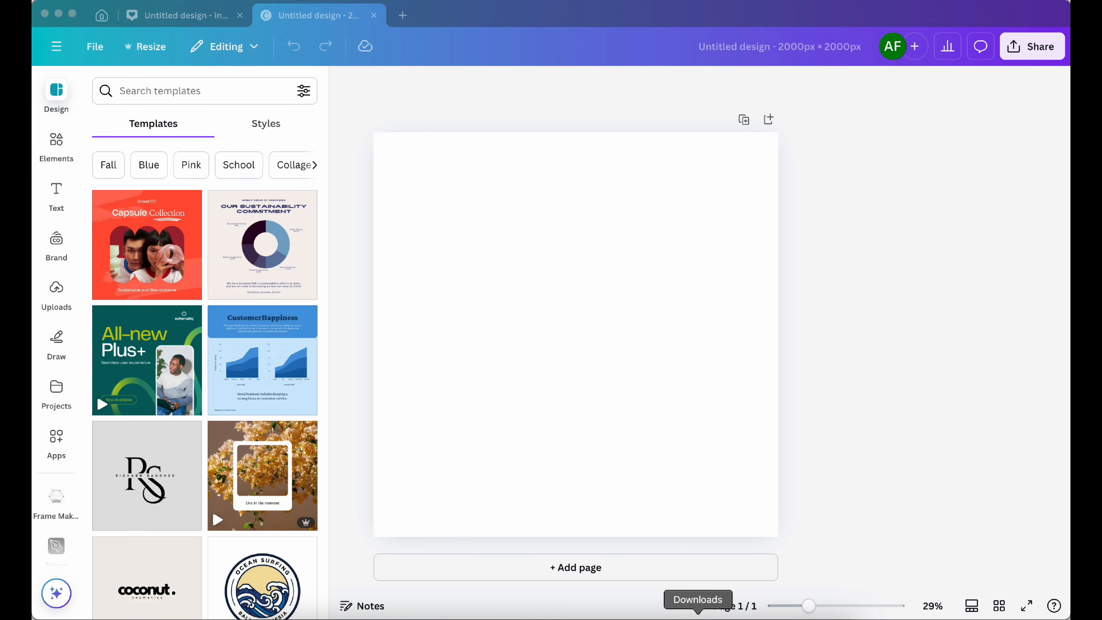
{"action": "left_click_drag", "start_coordinate": [698, 616], "coordinate": [555, 370]}
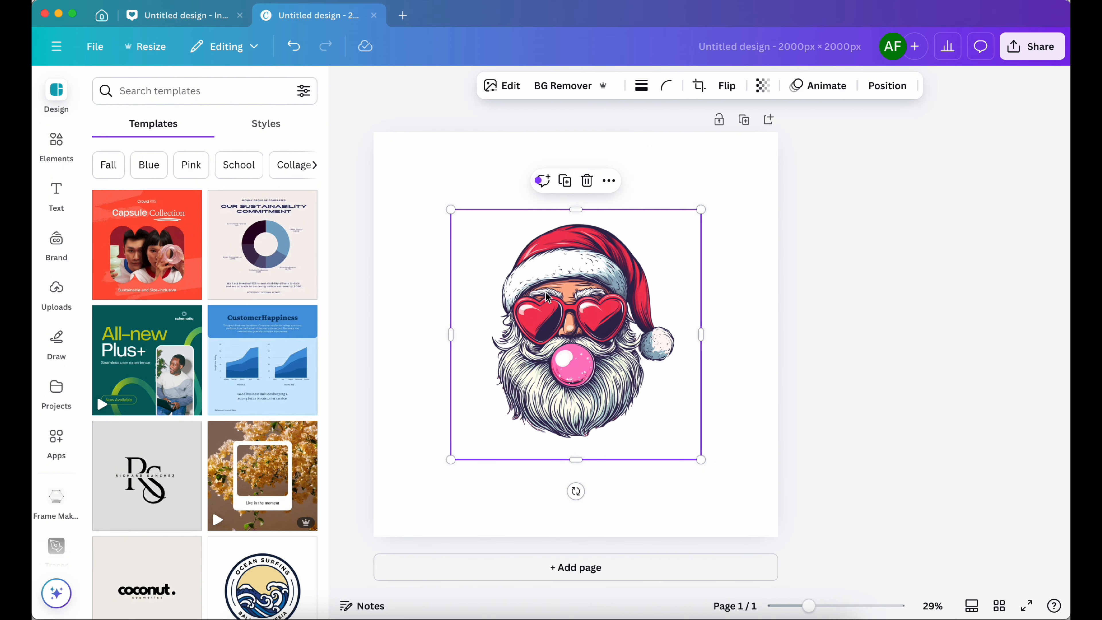
{"action": "left_click", "coordinate": [562, 88]}
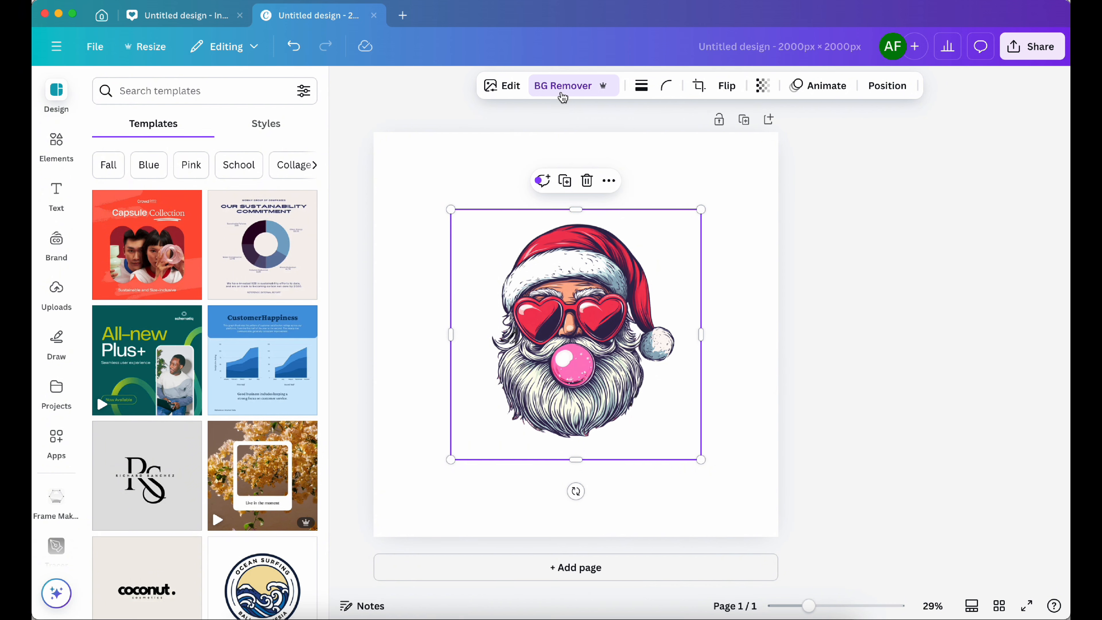
Crop the empty margins on all four sides of the Santa image so its frame fits tightly around the head
{"action": "left_click_drag", "start_coordinate": [451, 334], "coordinate": [488, 334]}
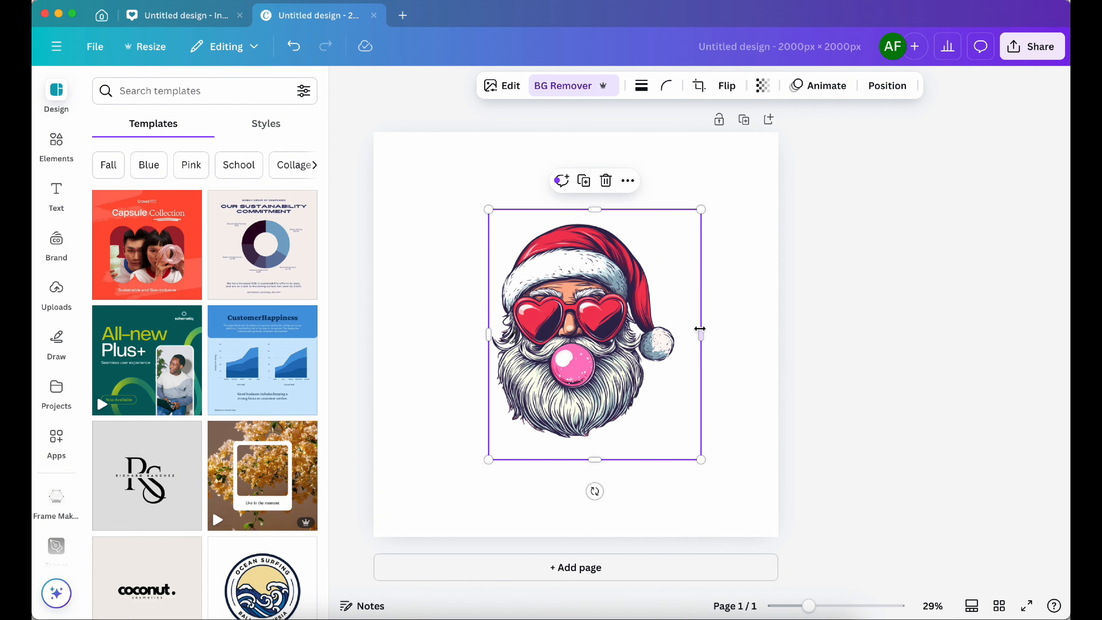
{"action": "left_click_drag", "start_coordinate": [700, 328], "coordinate": [676, 328]}
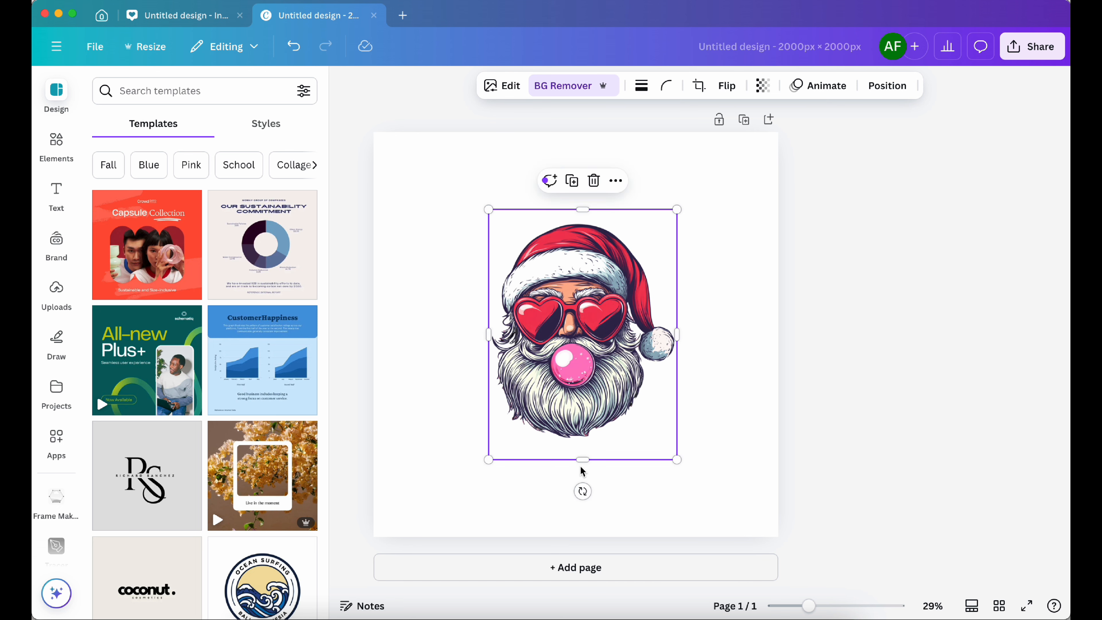
{"action": "left_click_drag", "start_coordinate": [582, 459], "coordinate": [583, 440]}
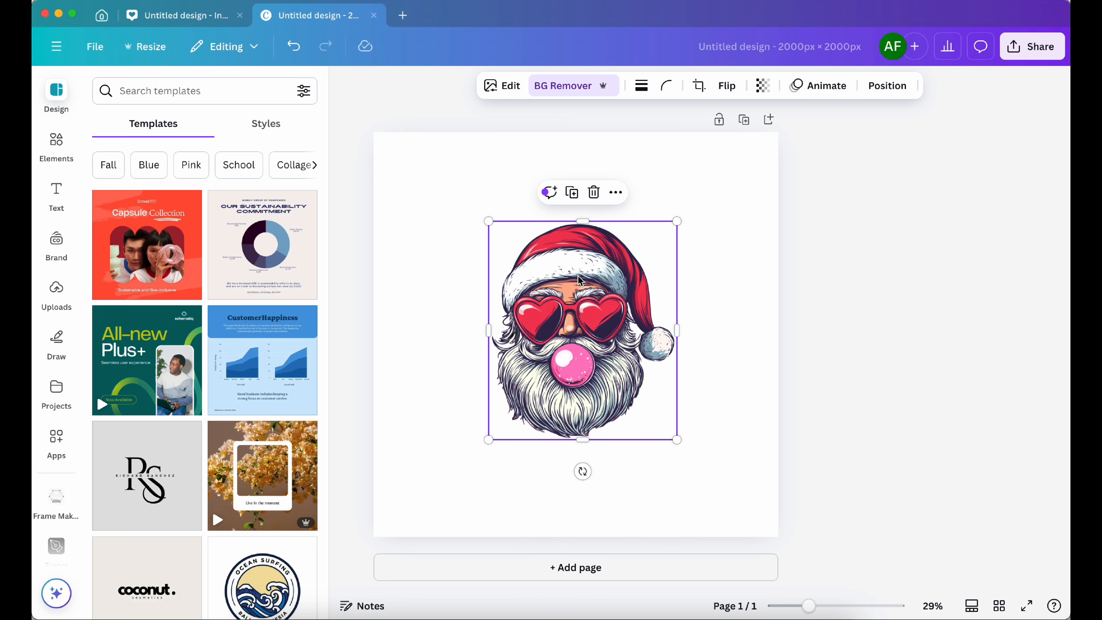
Examine the four example pages in the "split image - they not like us" design and return to the Santa design
{"action": "left_click", "coordinate": [162, 21]}
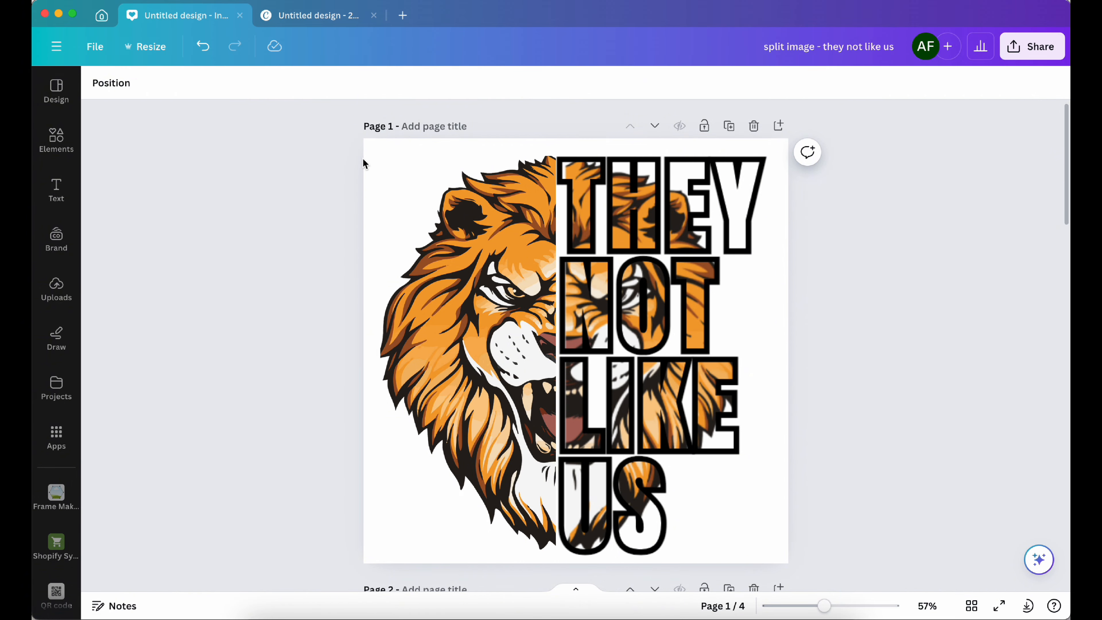
{"action": "scroll", "coordinate": [363, 163], "scroll_direction": "down", "scroll_amount": 10}
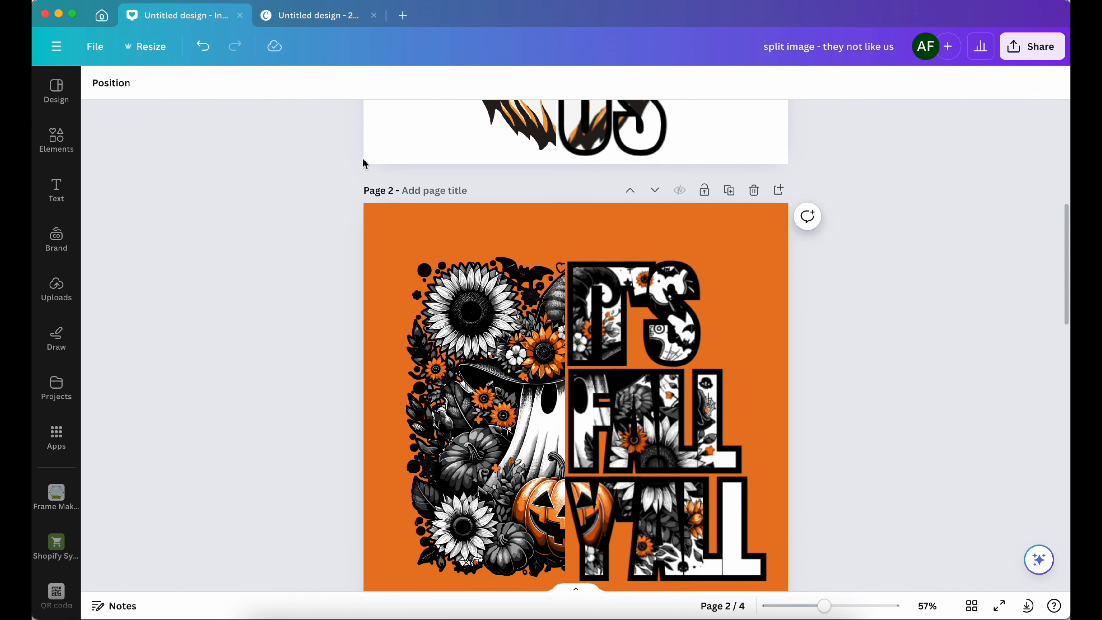
{"action": "scroll", "coordinate": [493, 362], "scroll_direction": "down", "scroll_amount": 15}
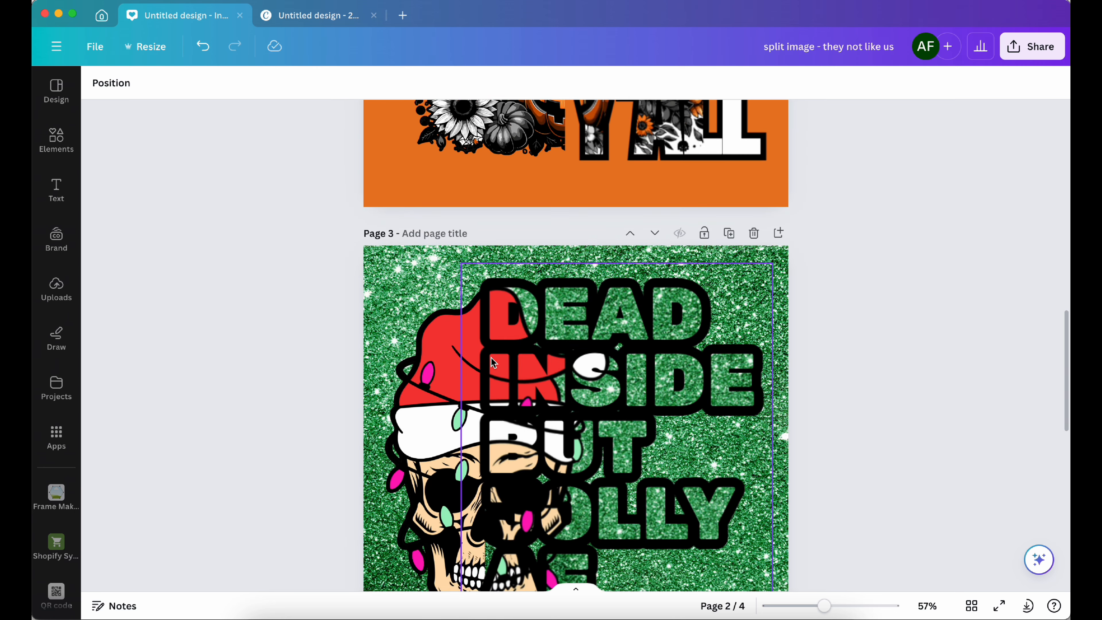
{"action": "scroll", "coordinate": [494, 363], "scroll_direction": "down", "scroll_amount": 3}
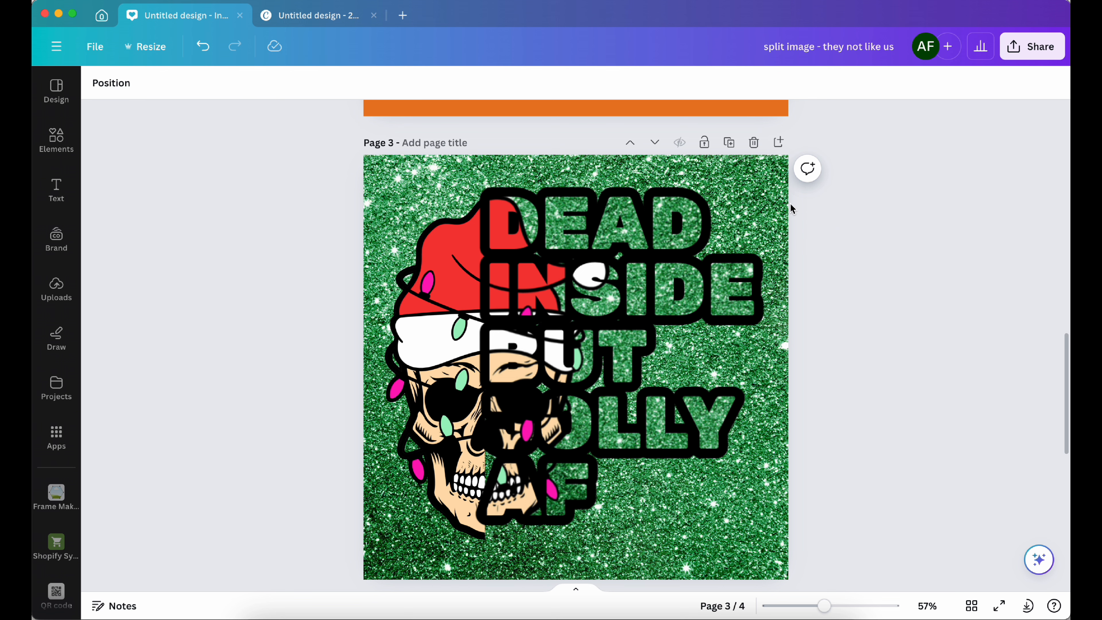
{"action": "scroll", "coordinate": [787, 212], "scroll_direction": "down", "scroll_amount": 10}
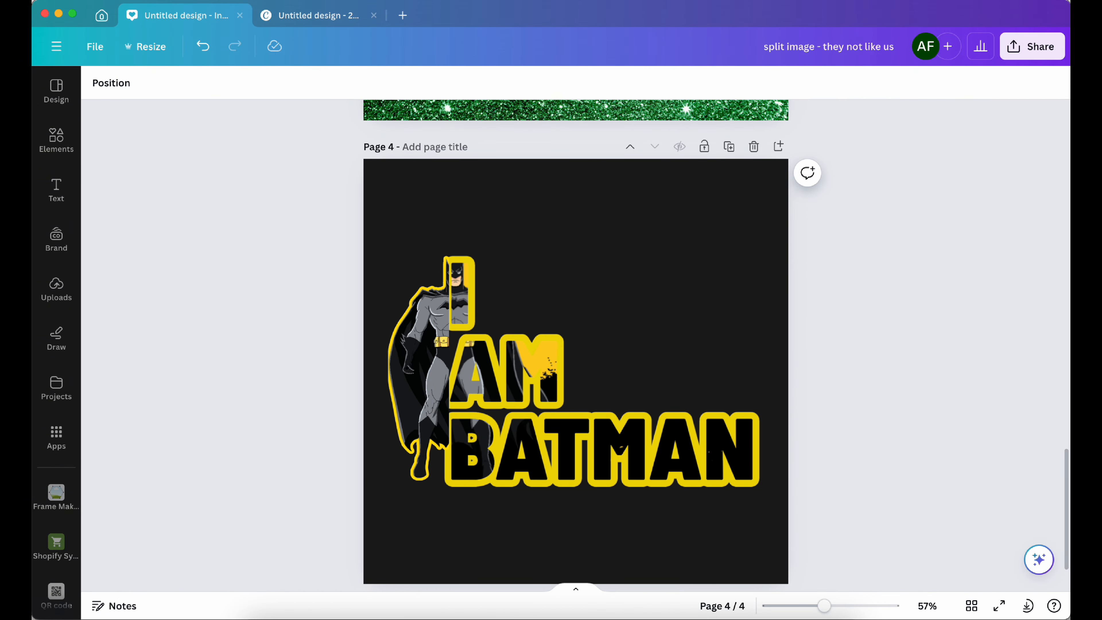
{"action": "left_click", "coordinate": [306, 18]}
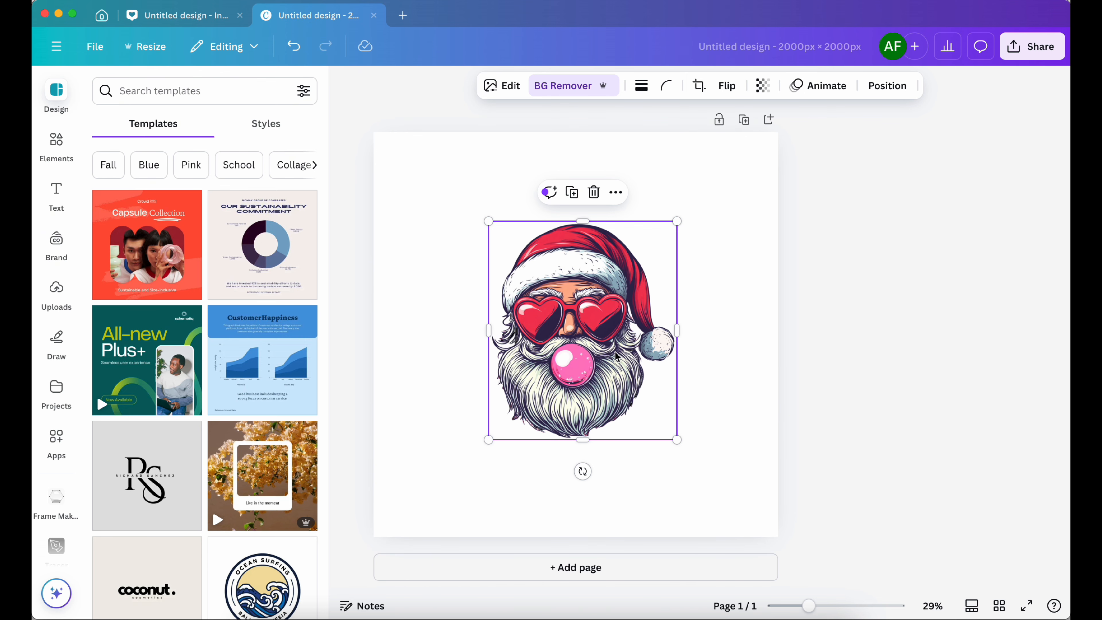
Set the page background to the red #F53856 sampled from Santa's heart-shaped sunglasses
{"action": "left_click", "coordinate": [721, 294]}
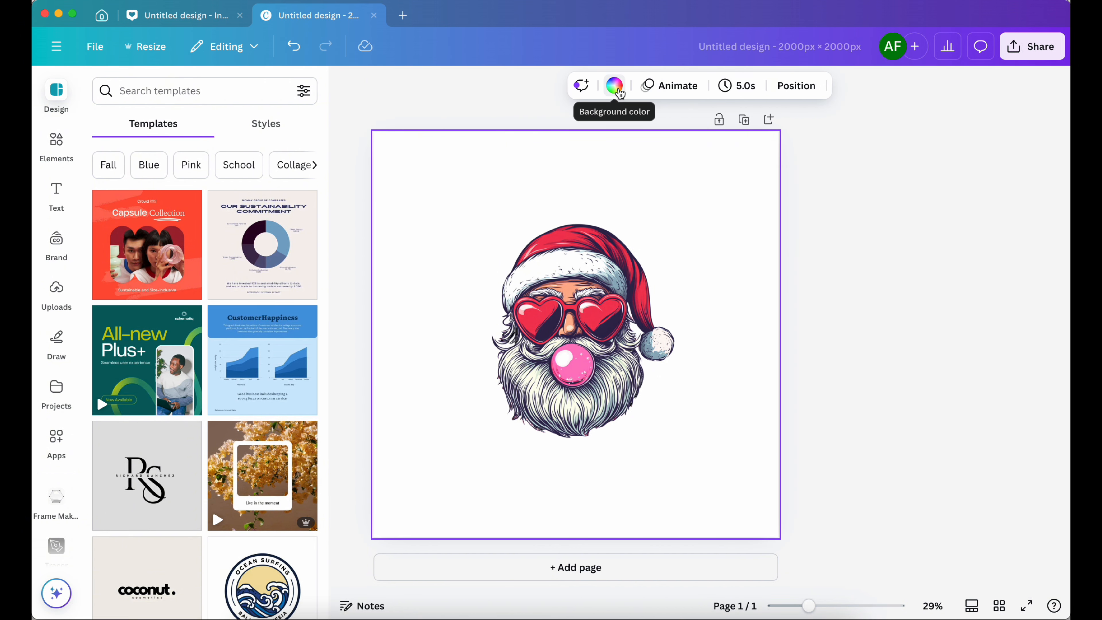
{"action": "left_click", "coordinate": [619, 92]}
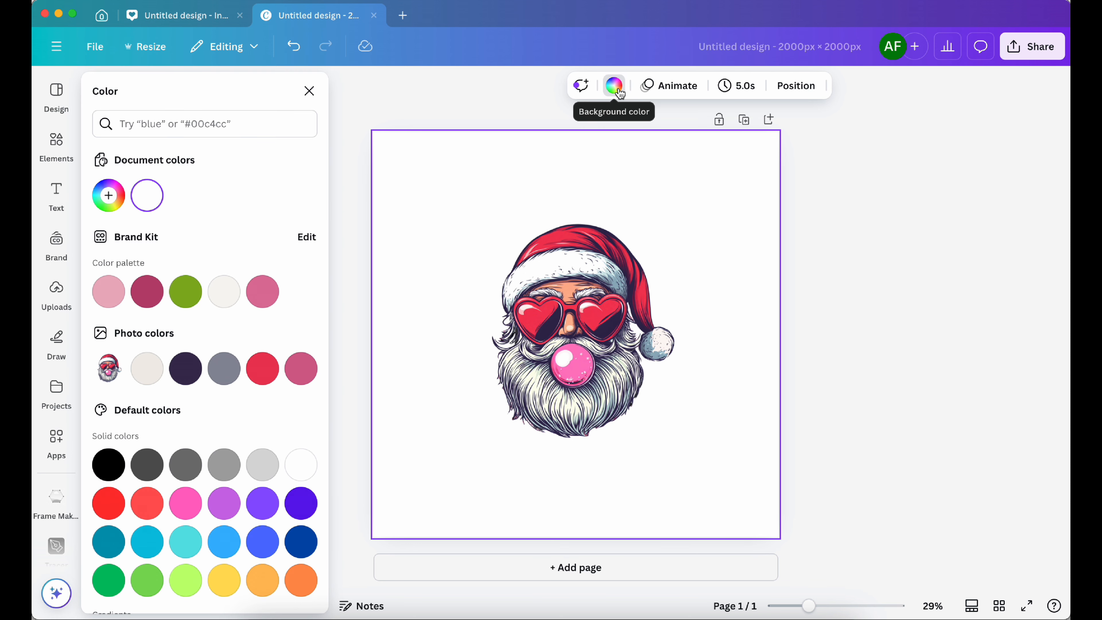
{"action": "left_click", "coordinate": [109, 196]}
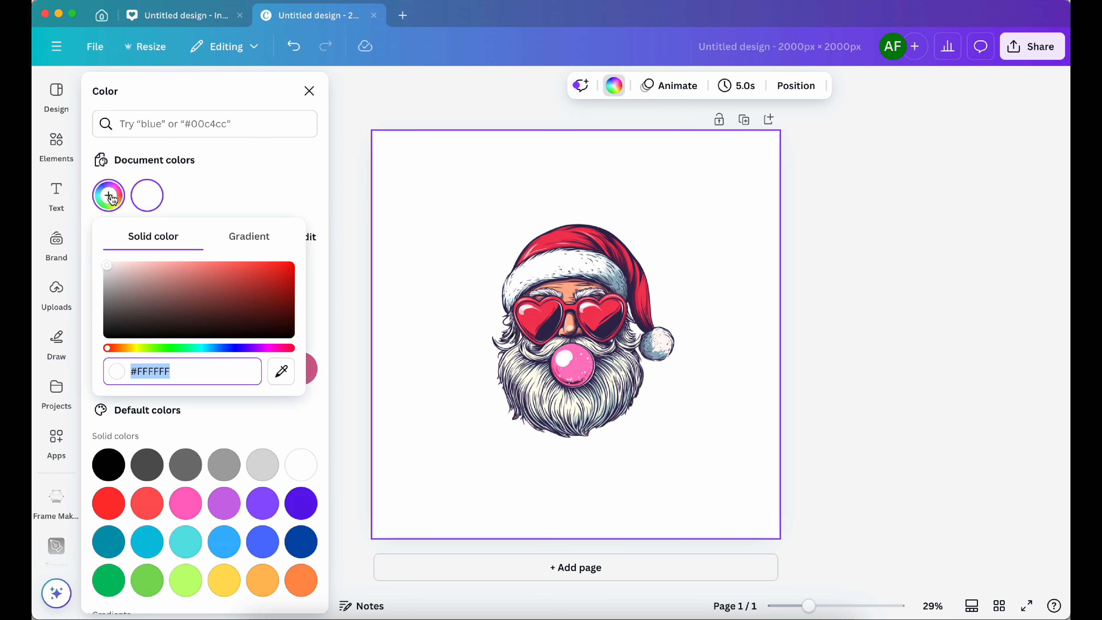
{"action": "left_click", "coordinate": [281, 371]}
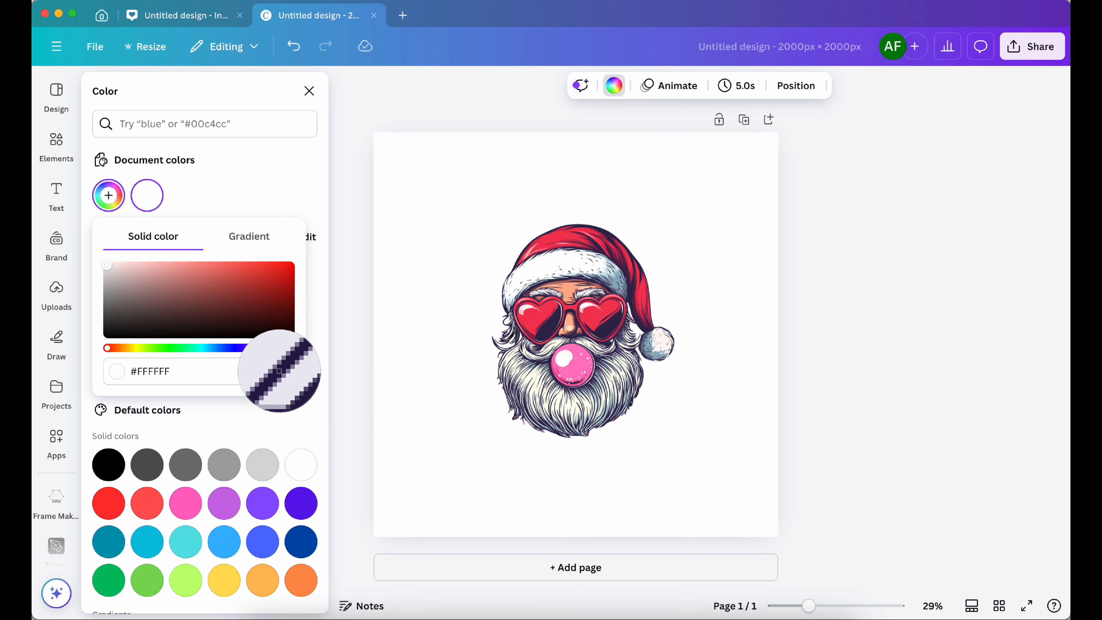
{"action": "left_click", "coordinate": [528, 303]}
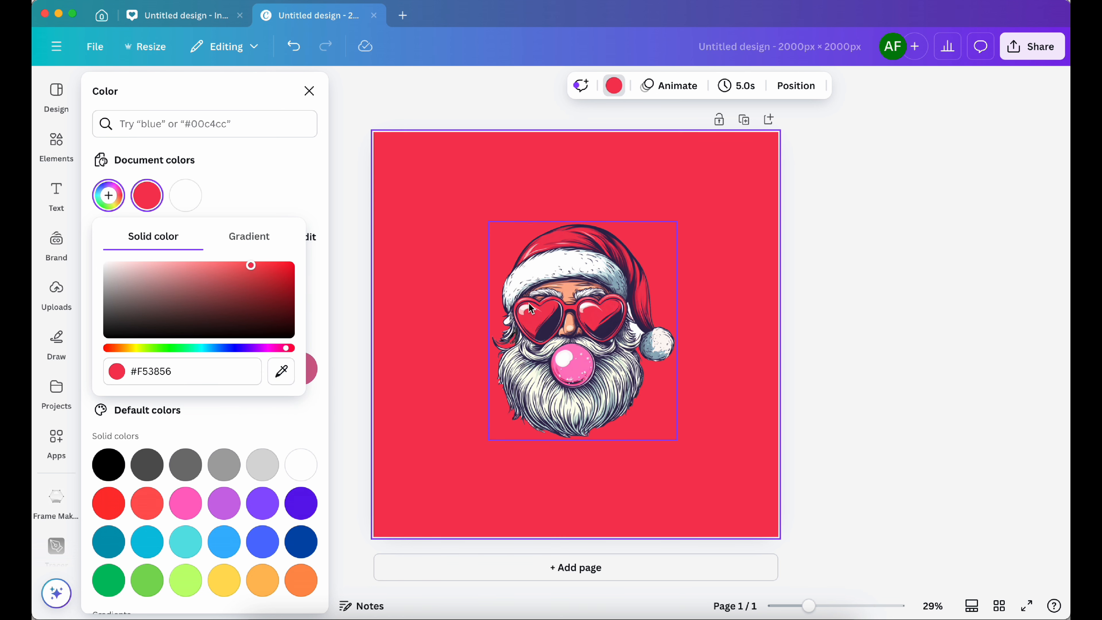
{"action": "left_click", "coordinate": [717, 330]}
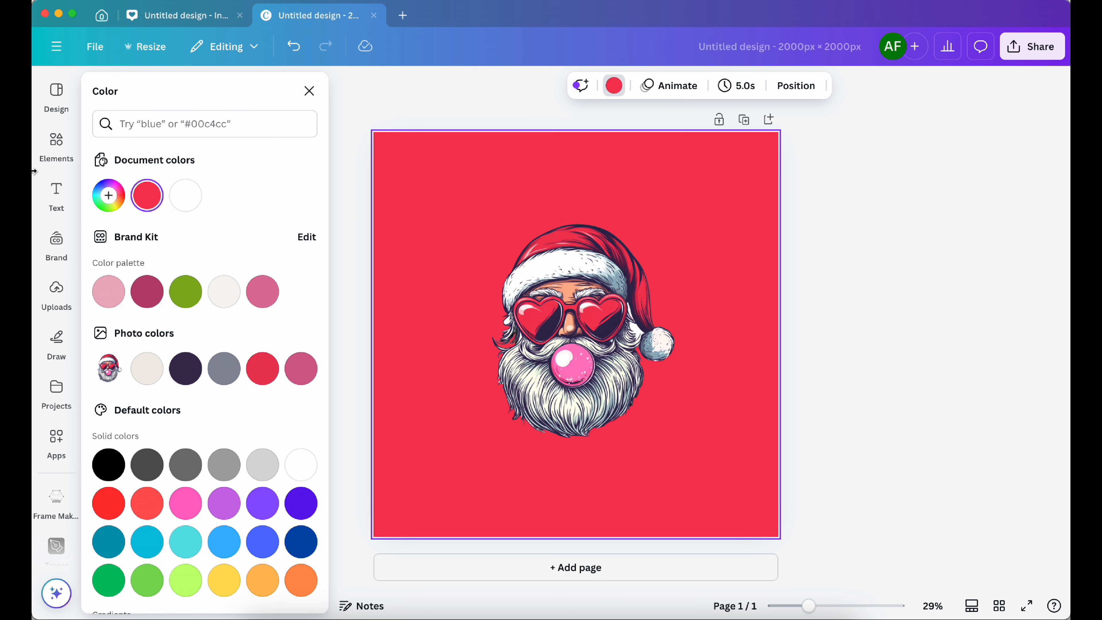
Try the recently used green glitter graphic as the page background and delete it again
{"action": "left_click", "coordinate": [57, 140]}
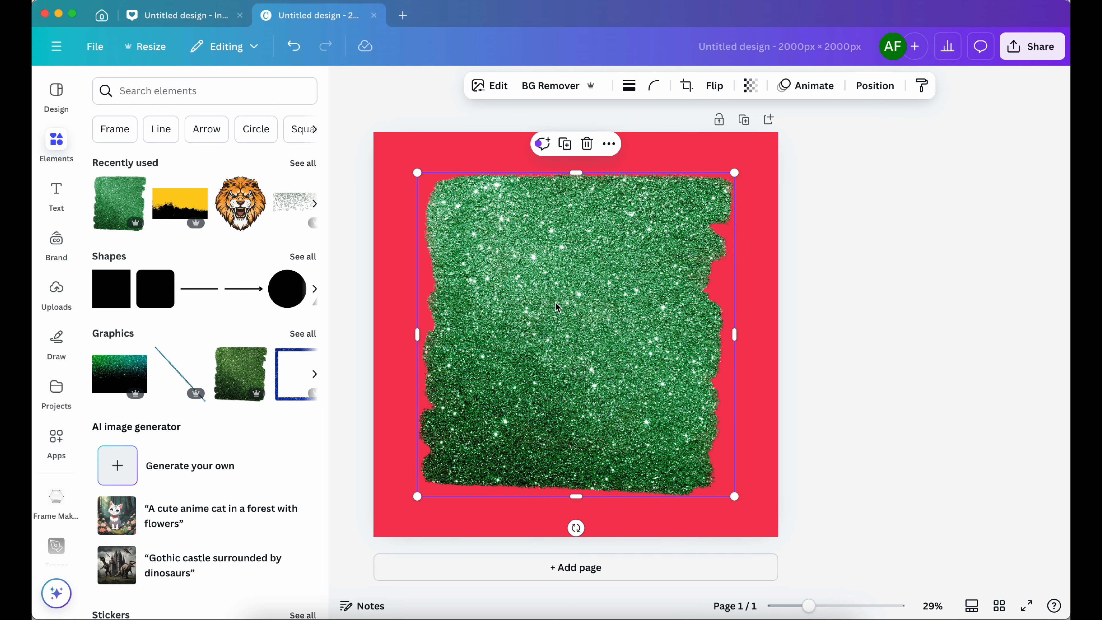
{"action": "right_click", "coordinate": [558, 307]}
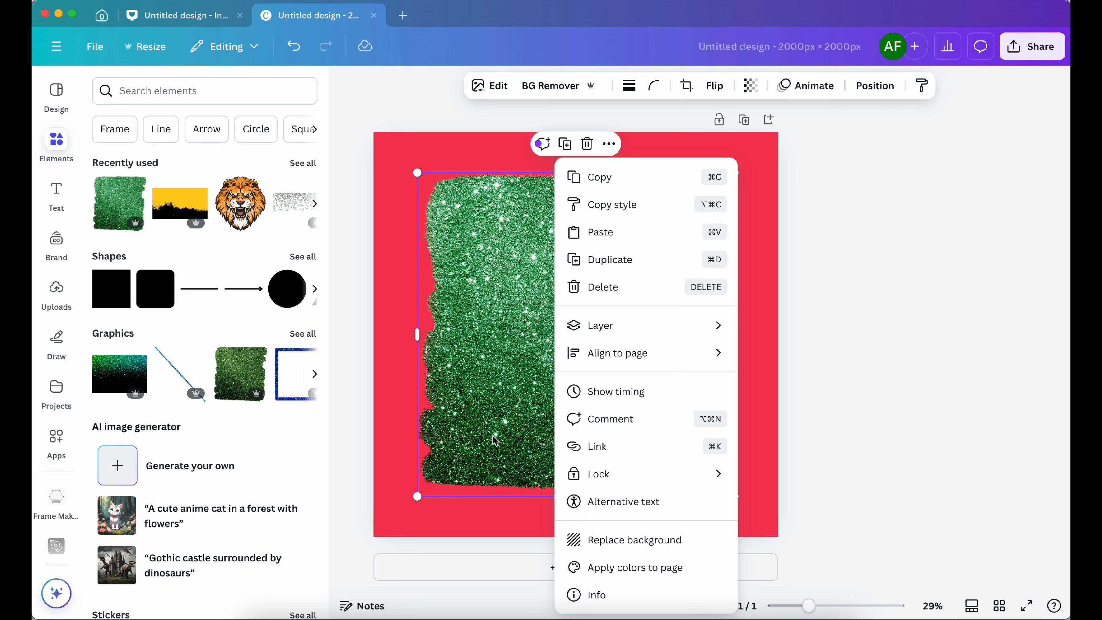
{"action": "left_click", "coordinate": [602, 541]}
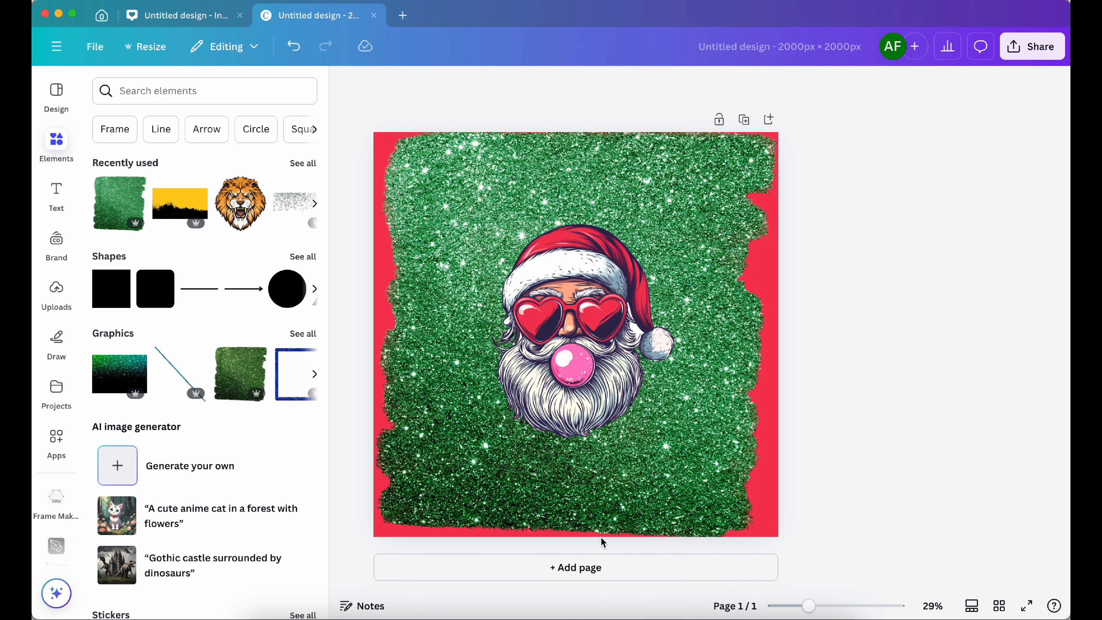
{"action": "key", "text": "Delete"}
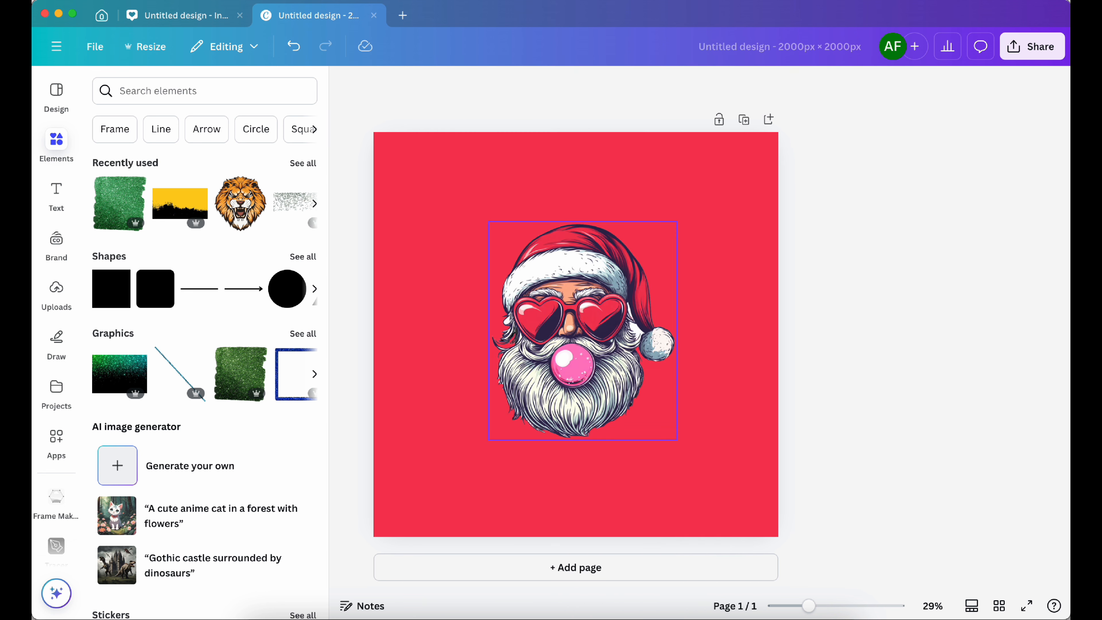
Centre the Santa image on the page and crop away its left half along the page's vertical centre line
{"action": "left_click", "coordinate": [558, 367]}
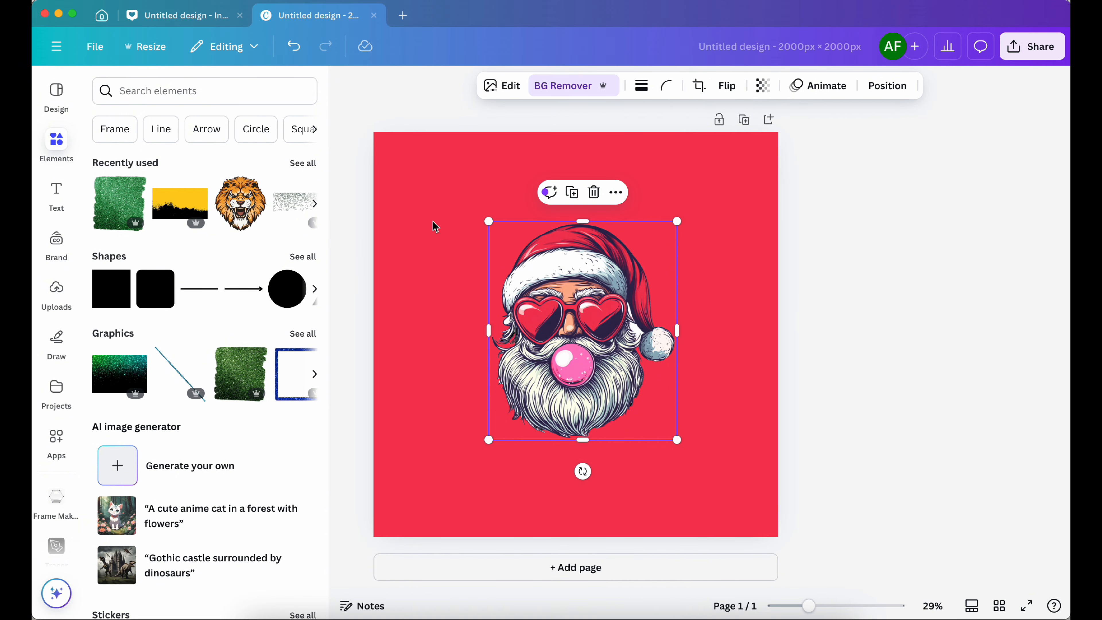
{"action": "key", "text": "super+z"}
{"action": "left_click_drag", "start_coordinate": [568, 341], "coordinate": [564, 345]}
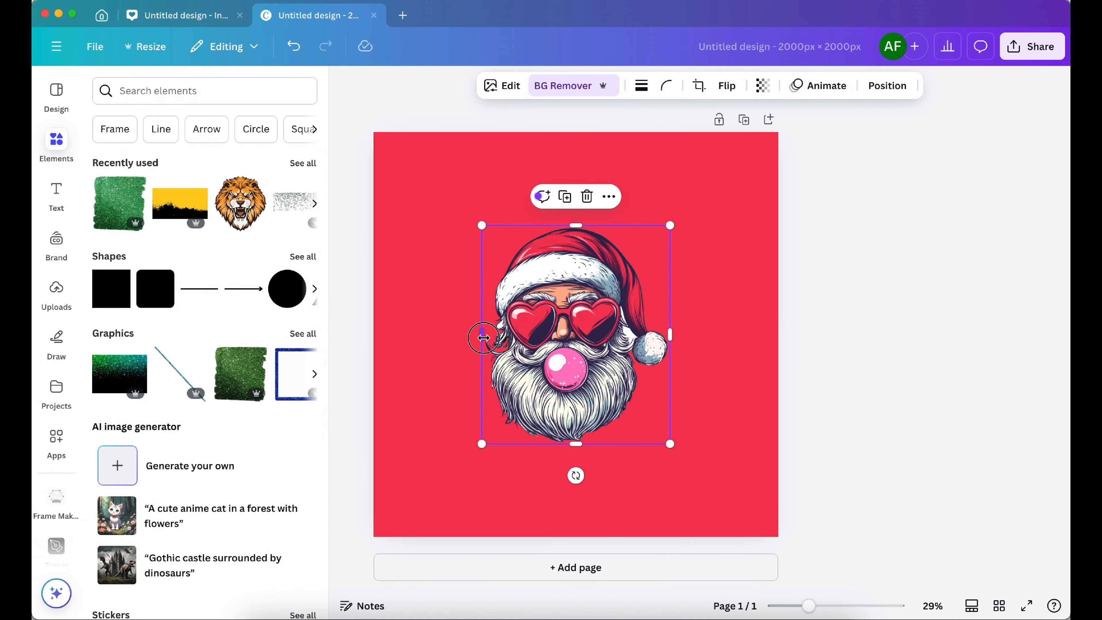
{"action": "left_click_drag", "start_coordinate": [482, 338], "coordinate": [573, 349]}
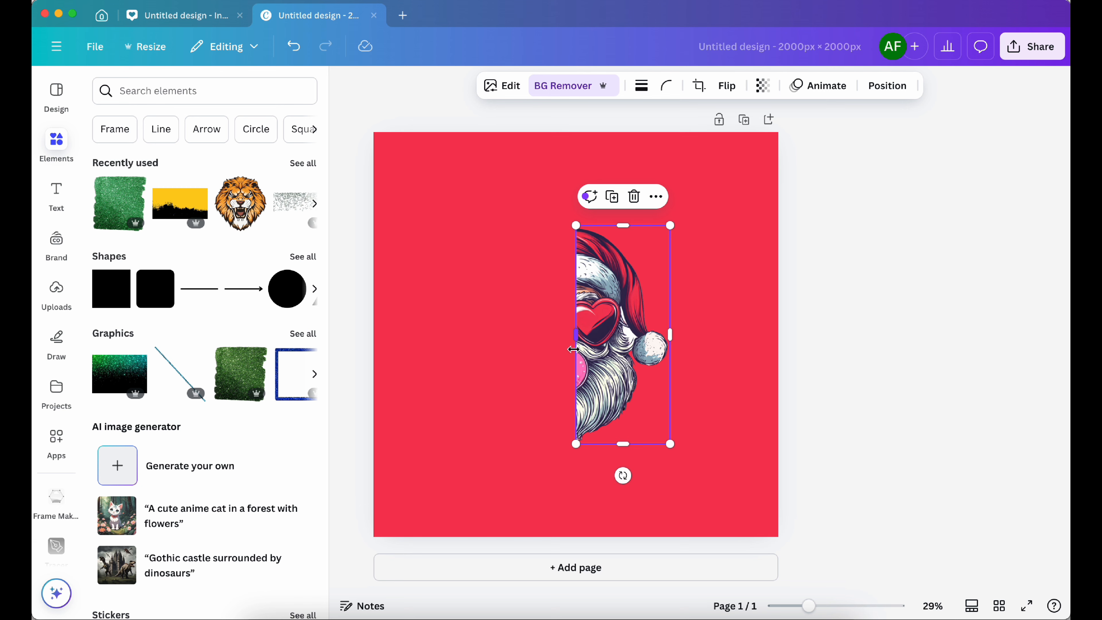
Move the remaining Santa half against the page's left edge near the top and scale it down to slightly over half its size
{"action": "left_click", "coordinate": [614, 359]}
{"action": "left_click_drag", "start_coordinate": [614, 358], "coordinate": [409, 301]}
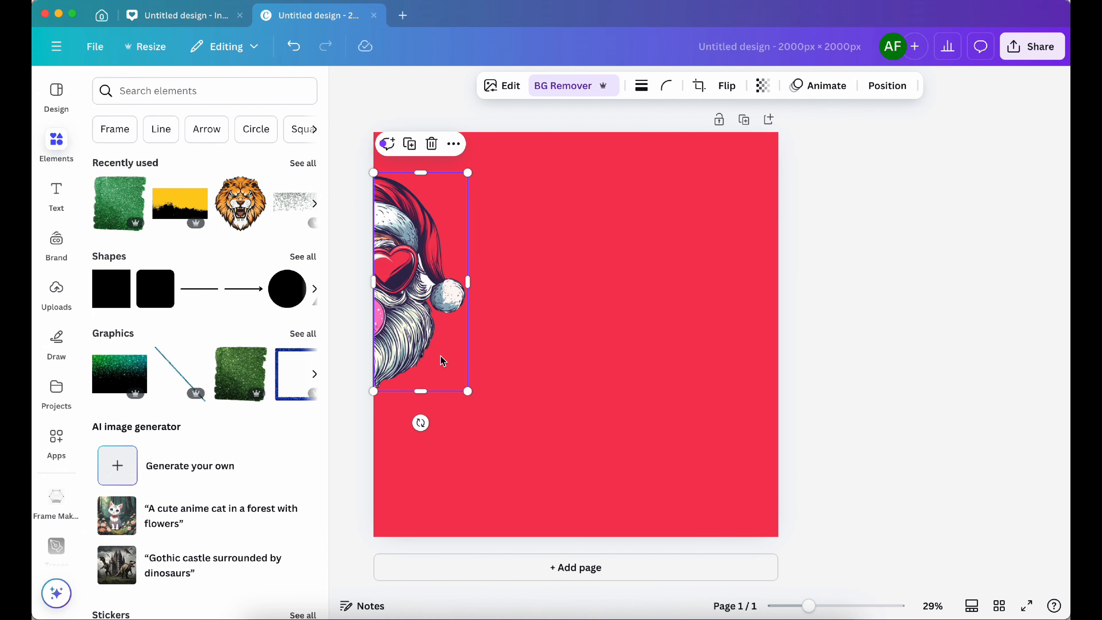
{"action": "left_click_drag", "start_coordinate": [466, 393], "coordinate": [425, 294]}
{"action": "left_click", "coordinate": [354, 225]}
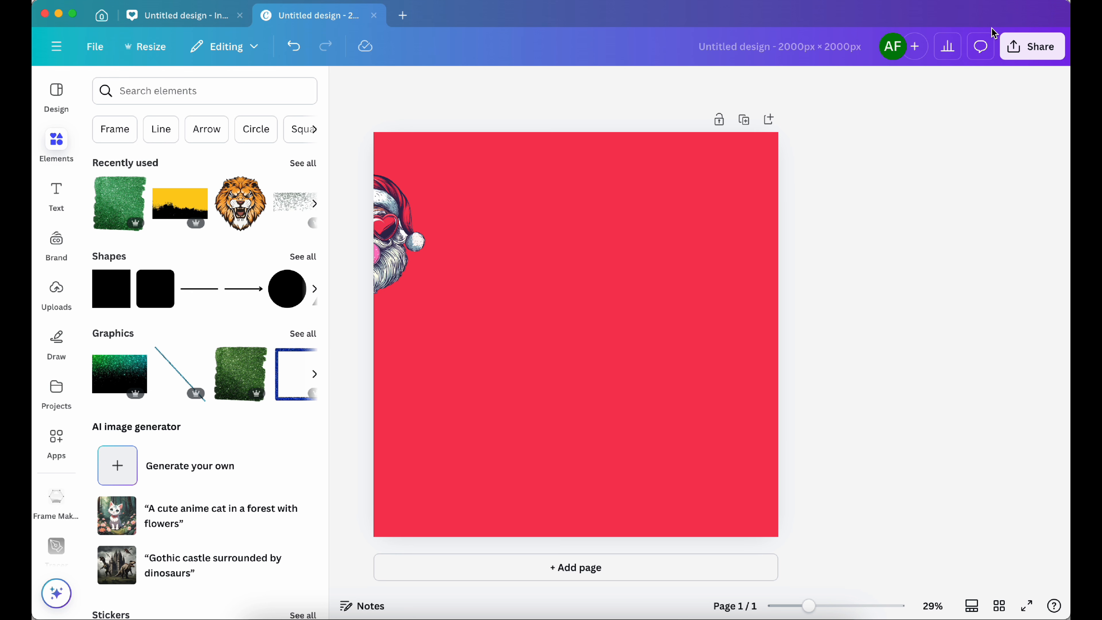
Download the design as a 2,000 × 2,000 px PNG and save it as santa.png in the Downloads folder
{"action": "left_click", "coordinate": [1020, 50]}
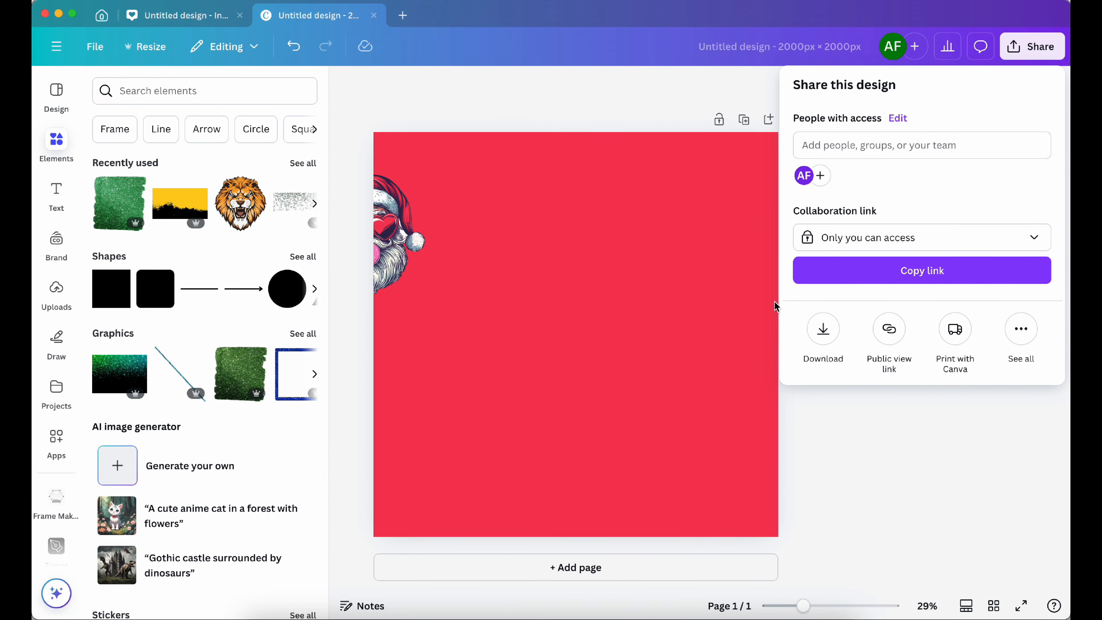
{"action": "left_click", "coordinate": [822, 330]}
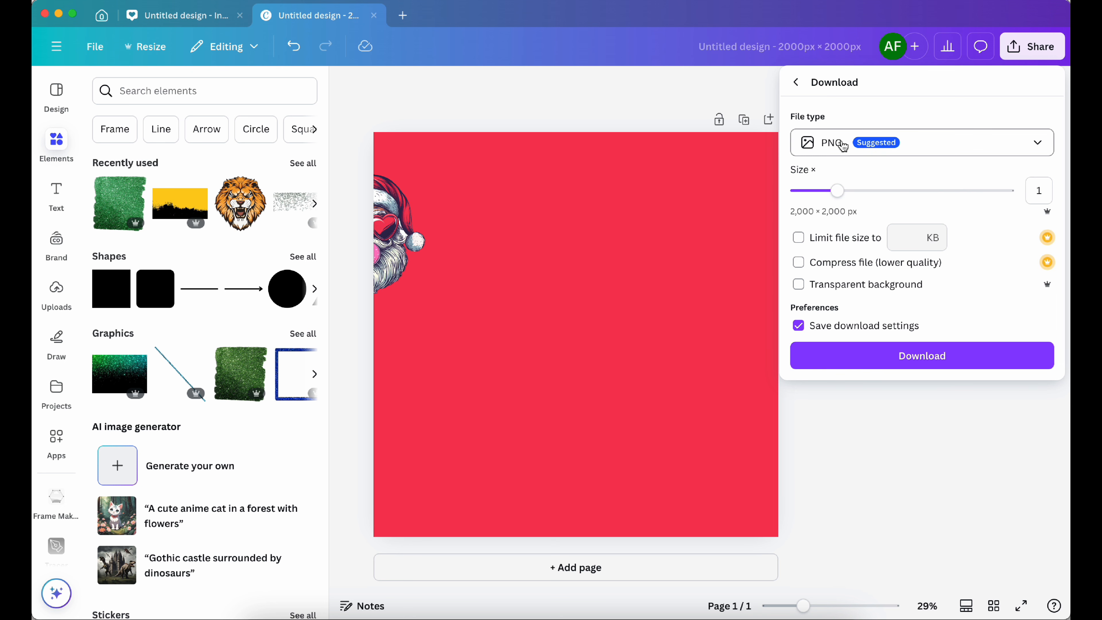
{"action": "left_click", "coordinate": [852, 363]}
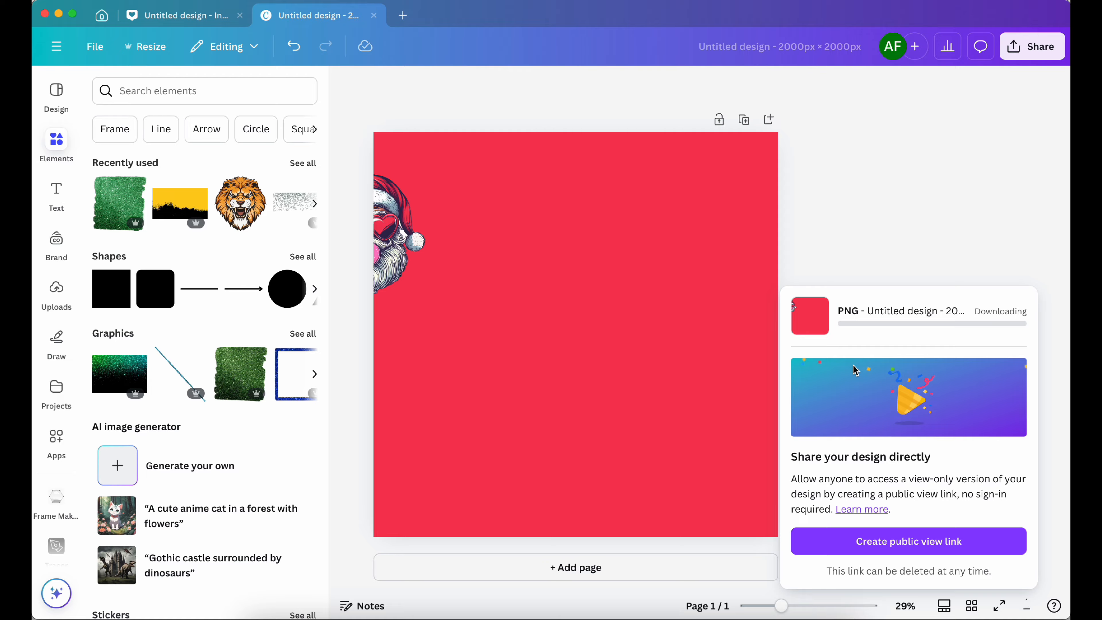
{"action": "type", "text": "santa"}
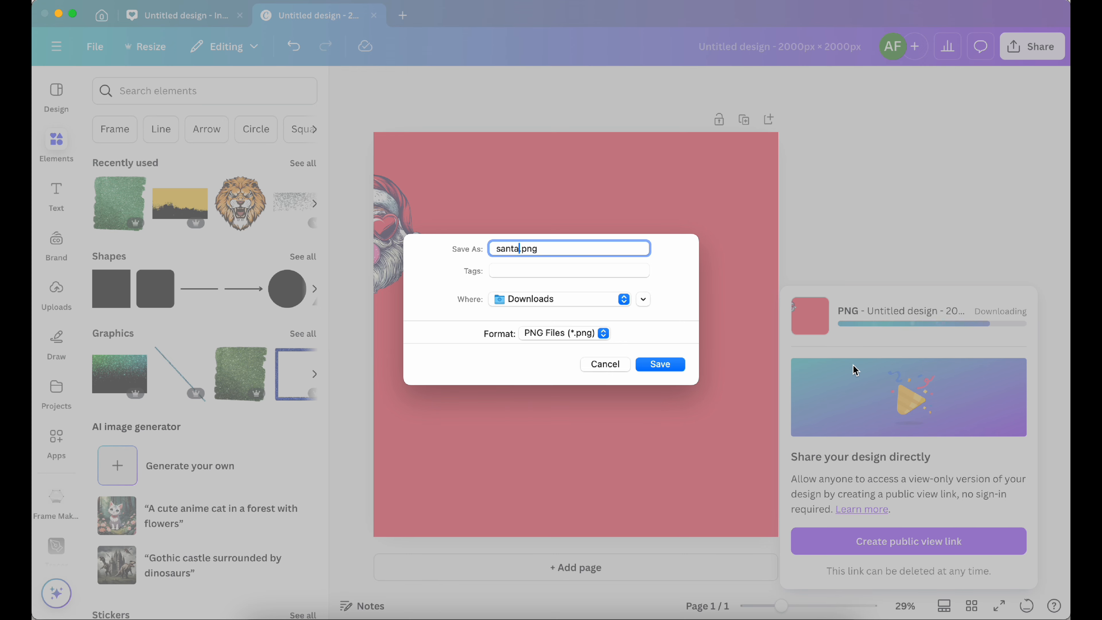
{"action": "key", "text": "Return"}
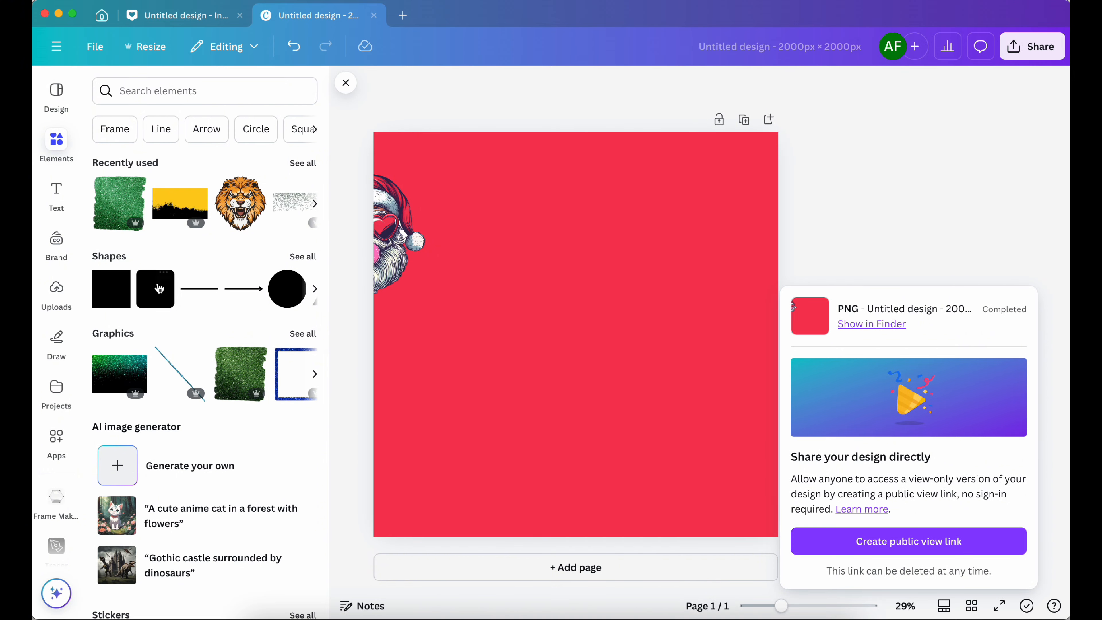
Search the apps for "font frame" and open the FontFrame app
{"action": "left_click", "coordinate": [57, 459]}
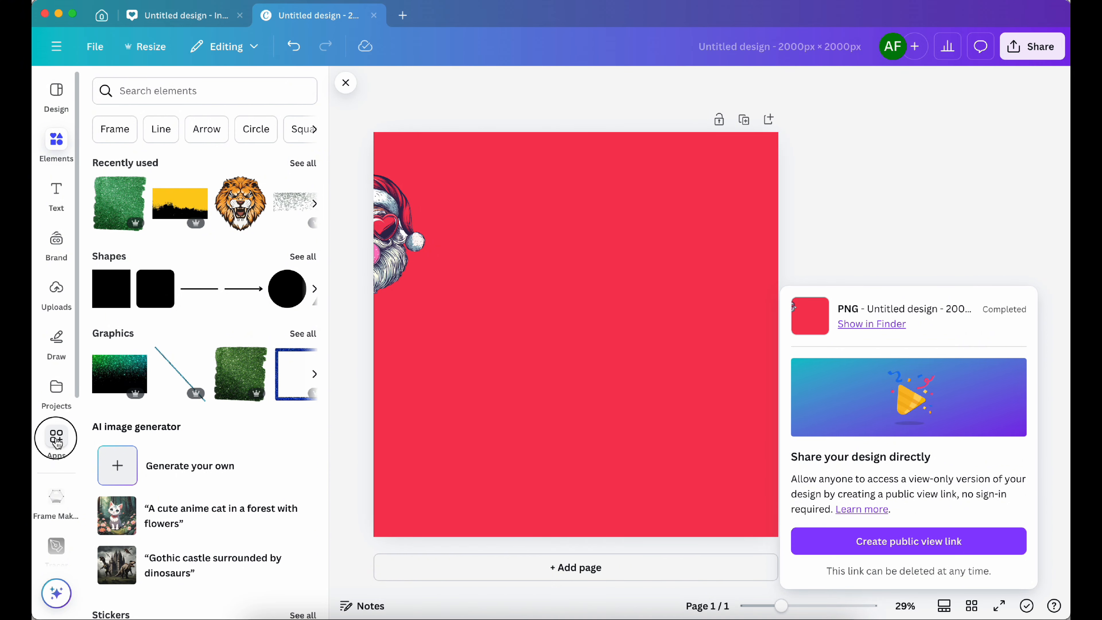
{"action": "scroll", "coordinate": [69, 455], "scroll_direction": "down", "scroll_amount": 5}
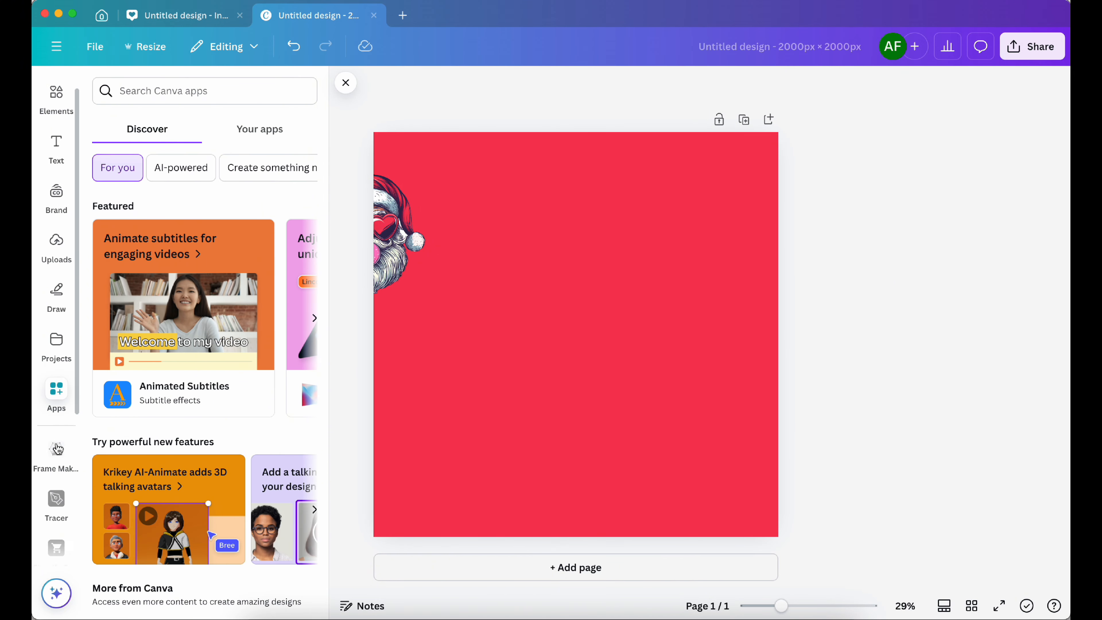
{"action": "scroll", "coordinate": [59, 450], "scroll_direction": "up", "scroll_amount": 5}
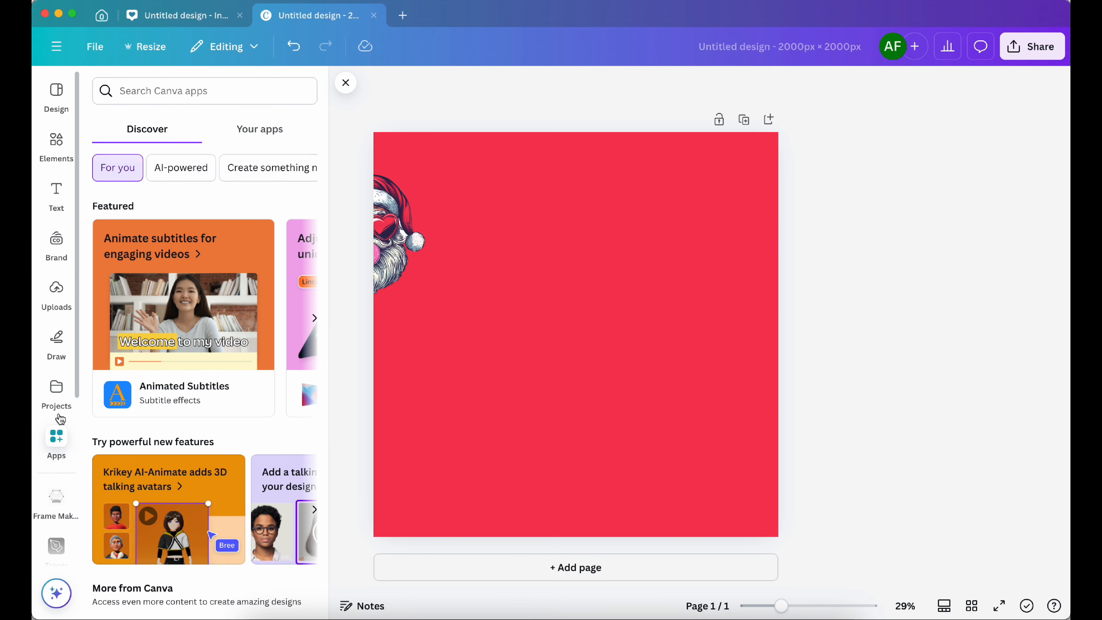
{"action": "left_click", "coordinate": [176, 87]}
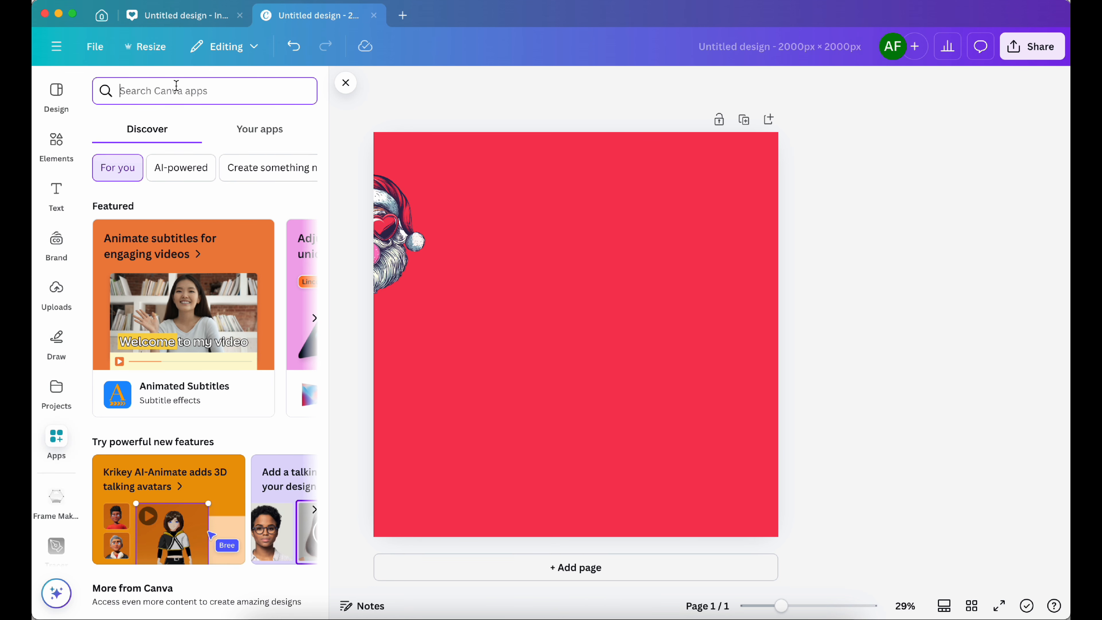
{"action": "type", "text": "font frame"}
{"action": "key", "text": "Return"}
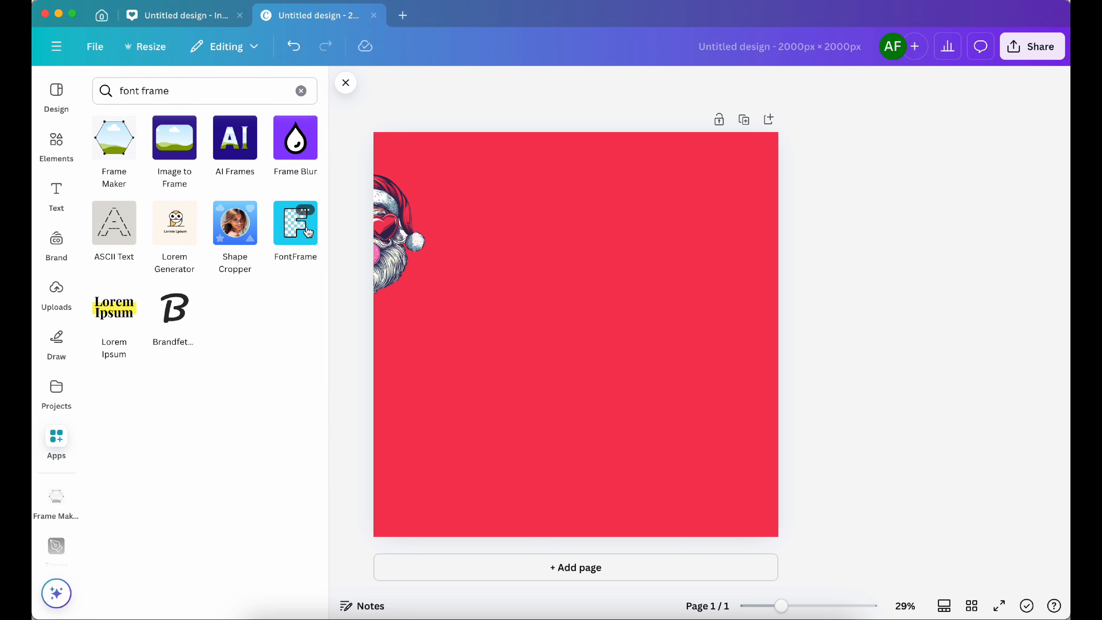
{"action": "left_click", "coordinate": [308, 233]}
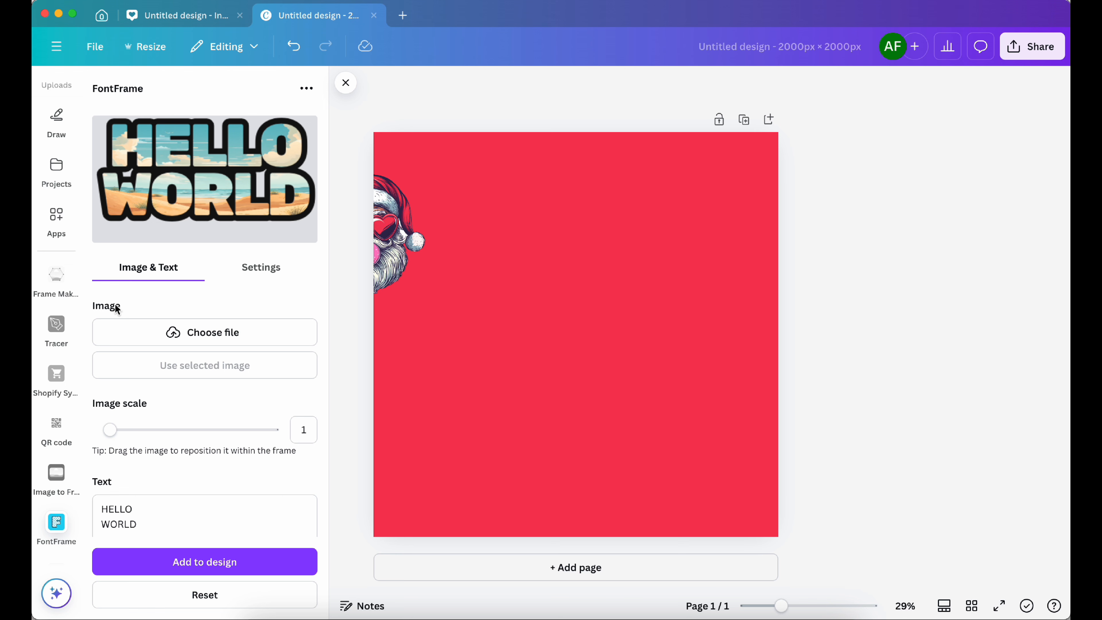
Load santa.png from the Downloads folder as the FontFrame fill image and nudge it within the text
{"action": "left_click", "coordinate": [204, 339]}
{"action": "left_click", "coordinate": [413, 247]}
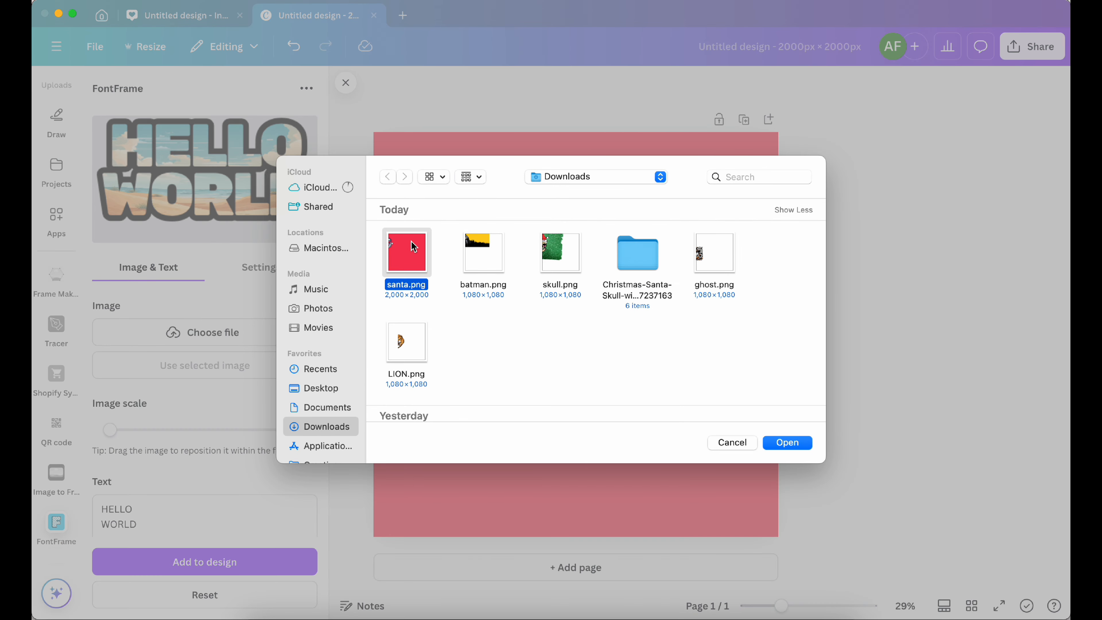
{"action": "double_click", "coordinate": [414, 246]}
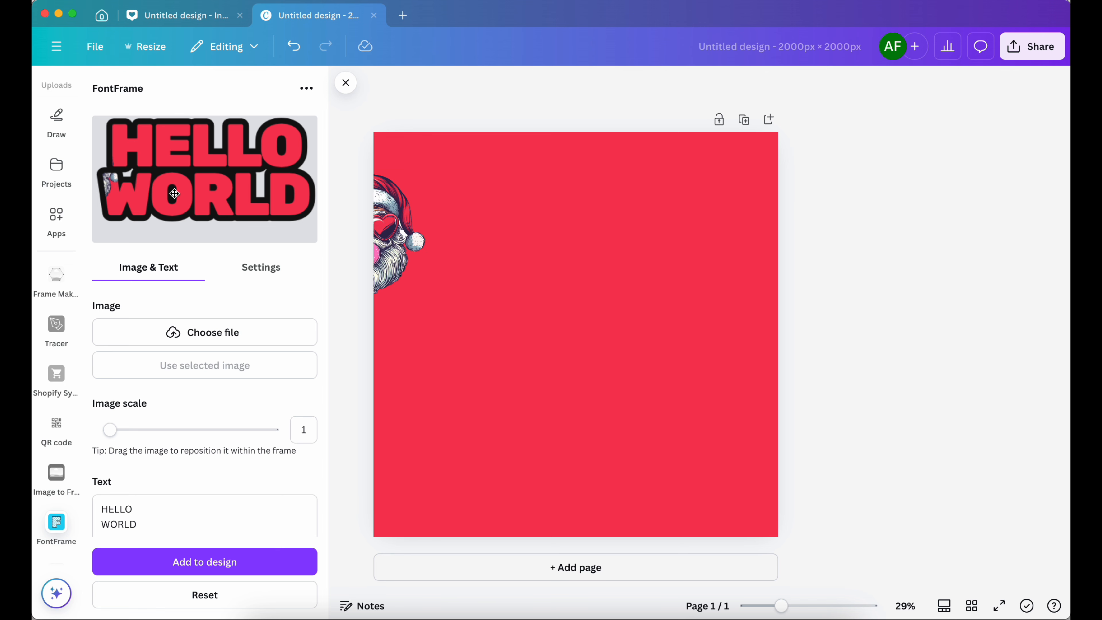
{"action": "left_click_drag", "start_coordinate": [174, 194], "coordinate": [177, 193]}
Replace the FontFrame text with HO on three separate lines and shift the Santa image within the letters
{"action": "left_click_drag", "start_coordinate": [158, 525], "coordinate": [62, 484]}
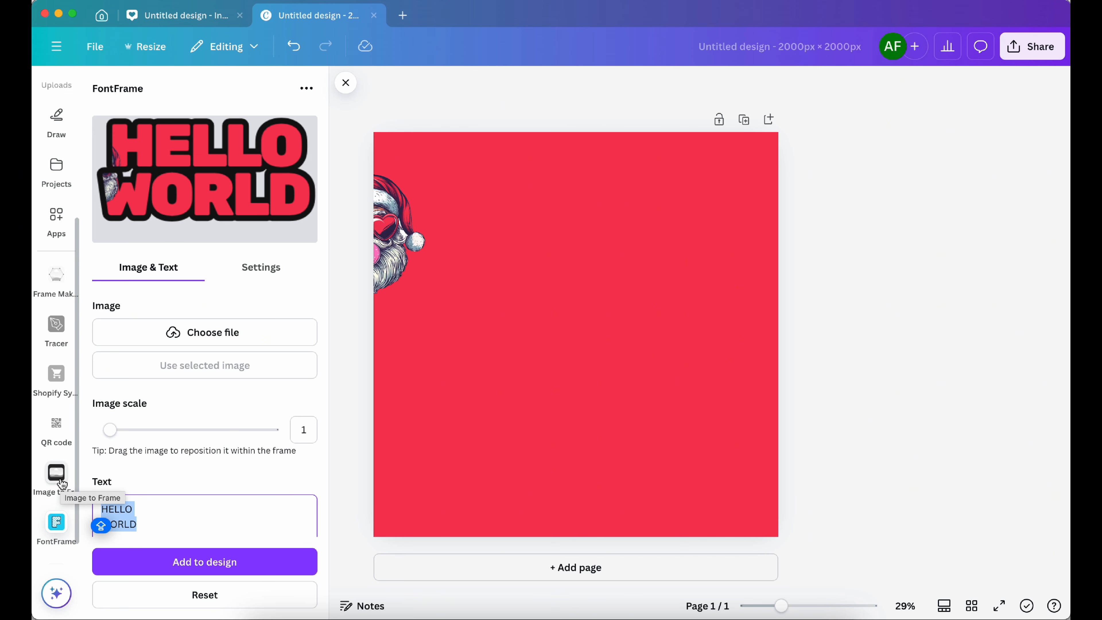
{"action": "type", "text": "HO"}
{"action": "key", "text": "Return"}
{"action": "type", "text": "HO"}
{"action": "key", "text": "Return"}
{"action": "type", "text": "HO"}
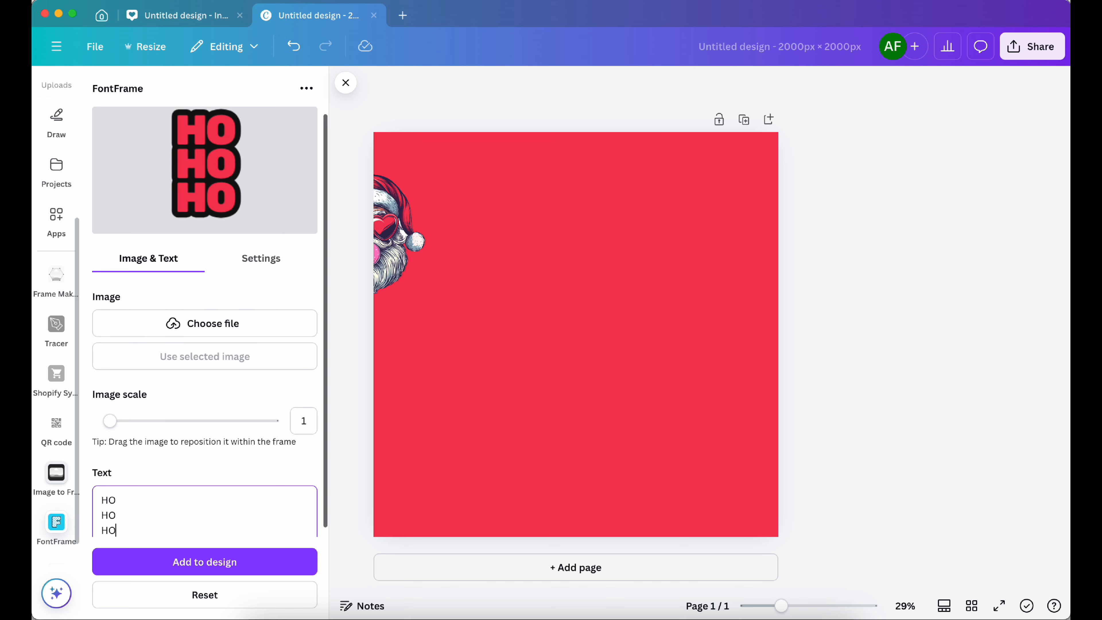
{"action": "left_click", "coordinate": [183, 173]}
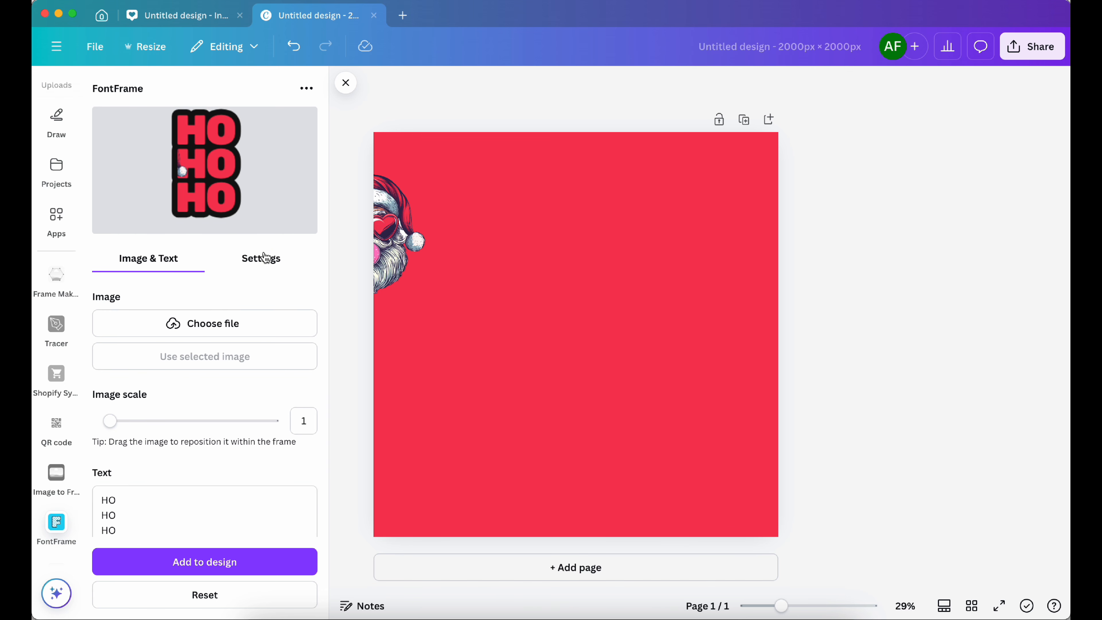
Try Titillium Web as the font for the HO text, and set it to Prompt instead
{"action": "left_click", "coordinate": [263, 260]}
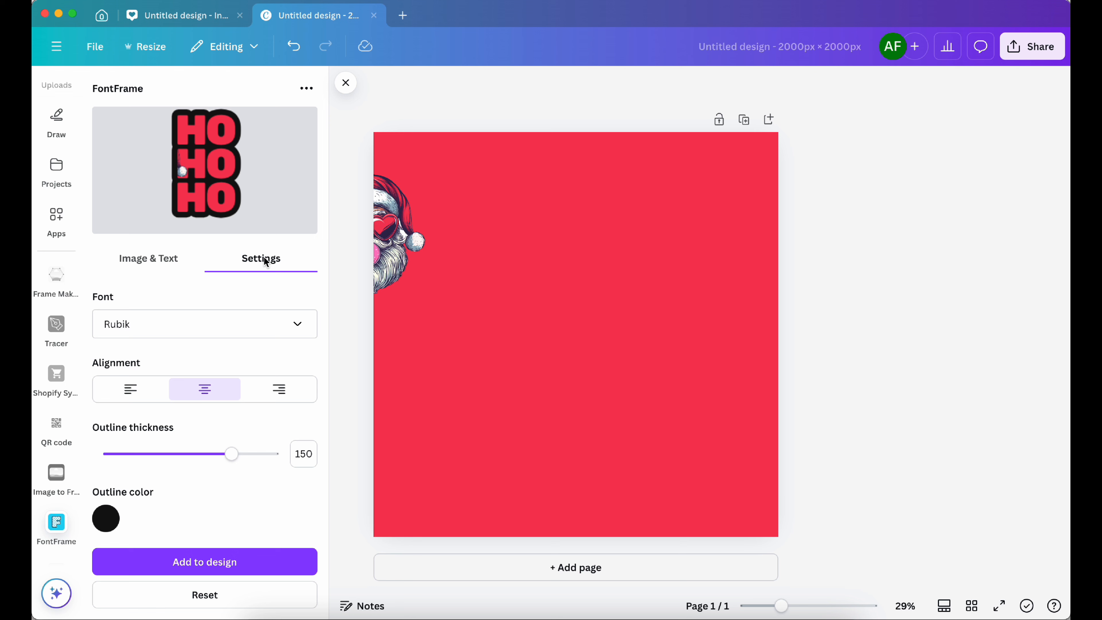
{"action": "left_click", "coordinate": [220, 336]}
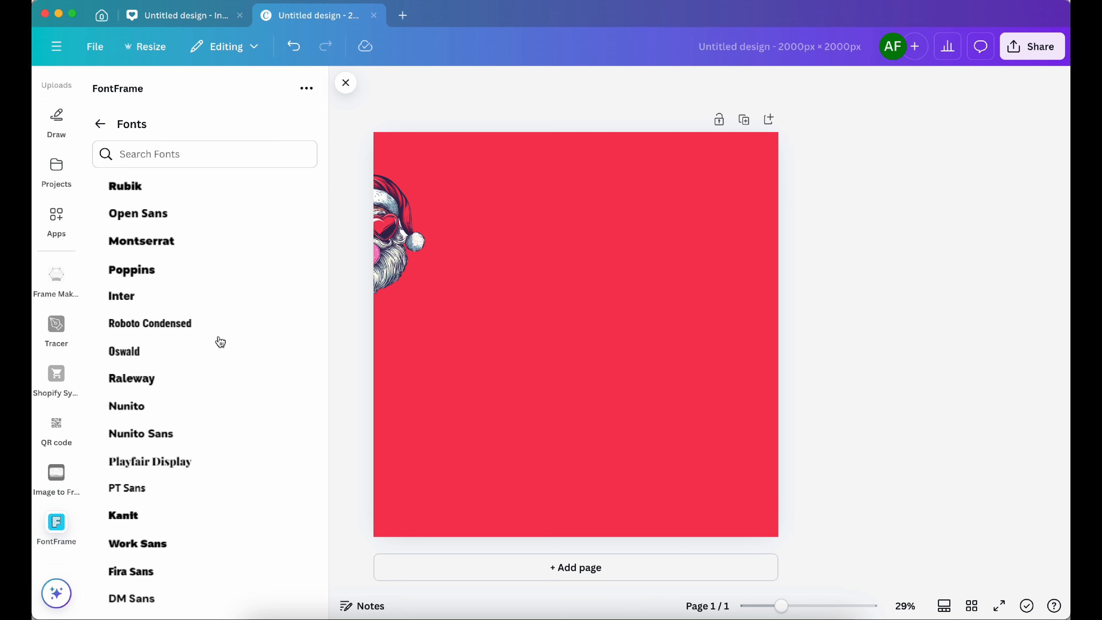
{"action": "scroll", "coordinate": [156, 315], "scroll_direction": "down", "scroll_amount": 3}
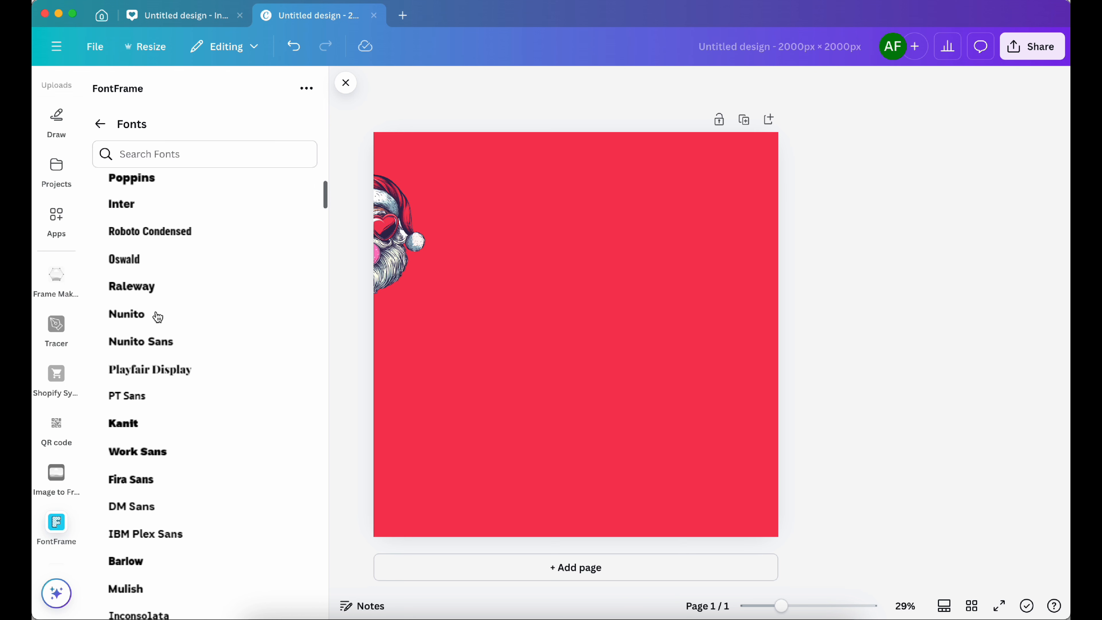
{"action": "scroll", "coordinate": [157, 317], "scroll_direction": "down", "scroll_amount": 10}
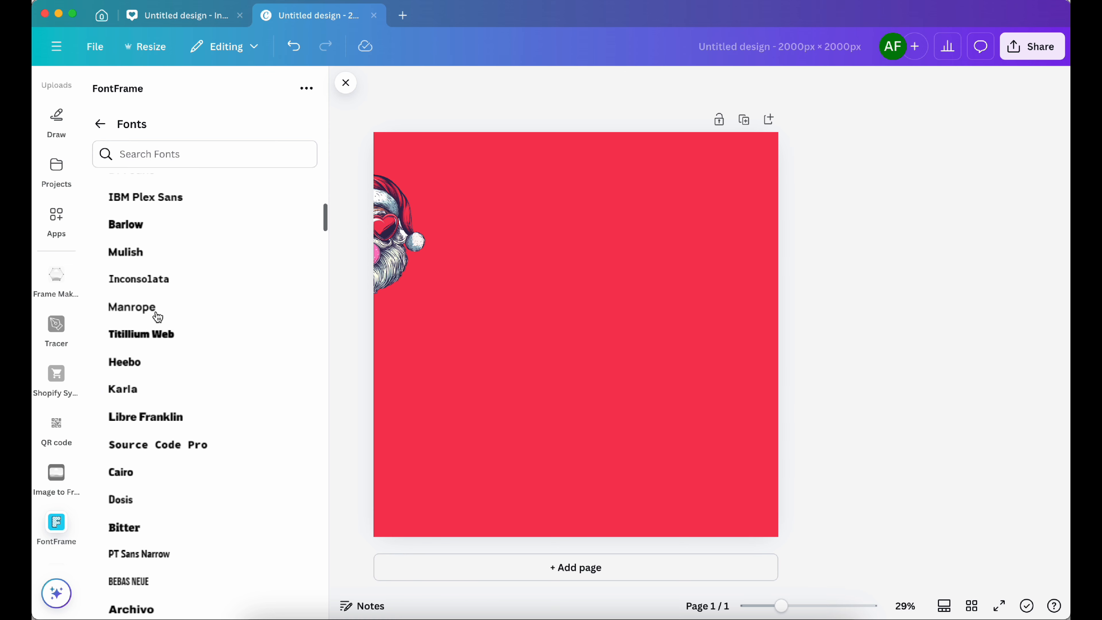
{"action": "left_click", "coordinate": [156, 316]}
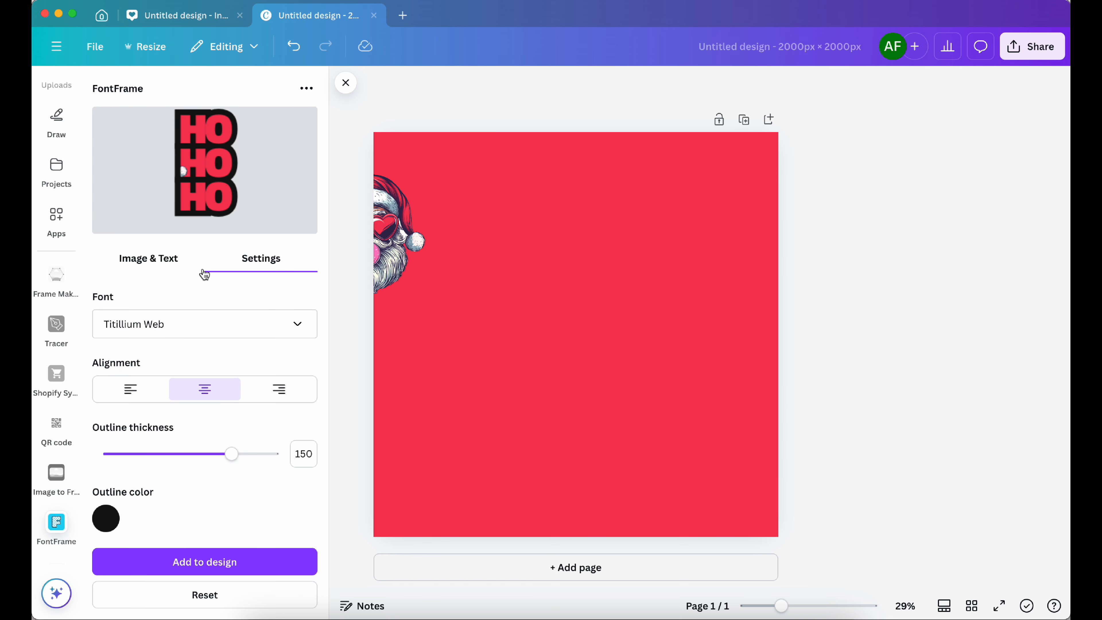
{"action": "left_click", "coordinate": [211, 336]}
{"action": "scroll", "coordinate": [200, 408], "scroll_direction": "down", "scroll_amount": 1}
{"action": "left_click", "coordinate": [191, 474]}
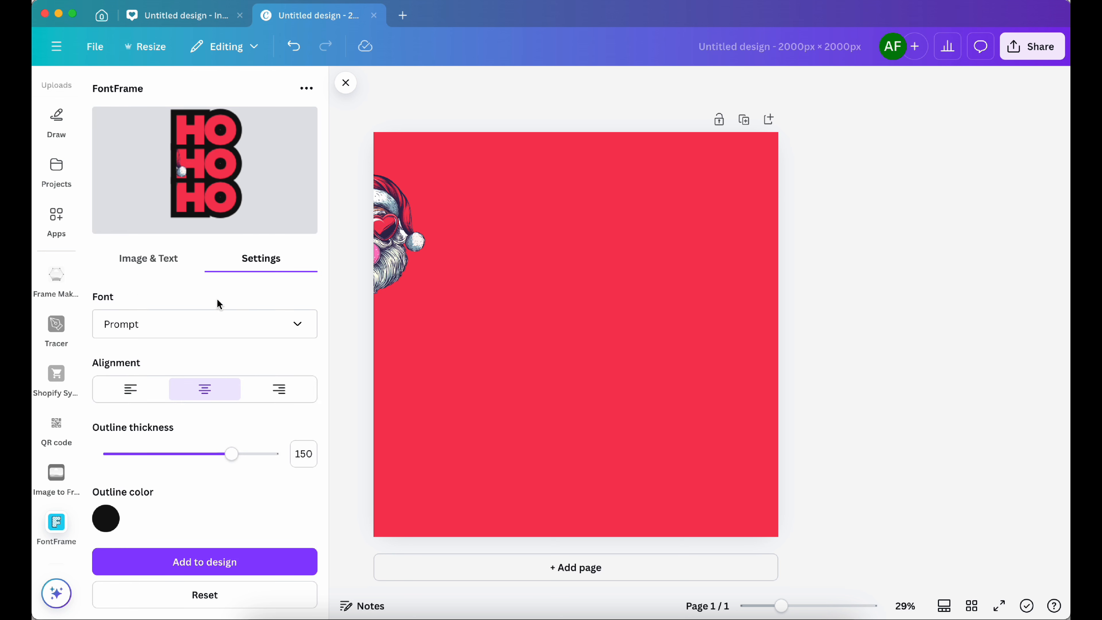
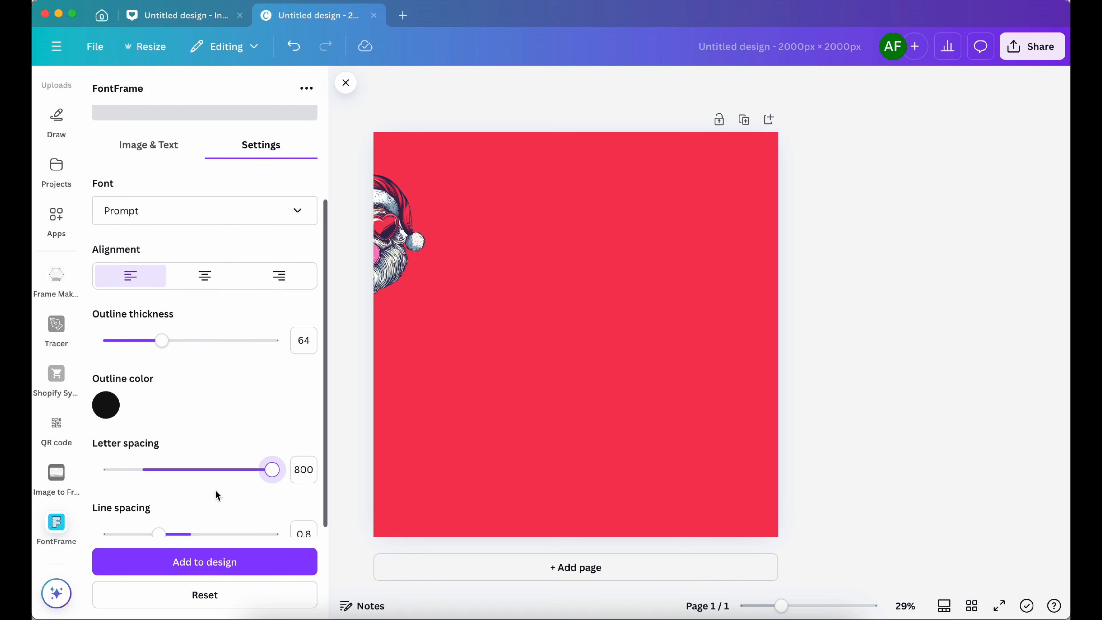
Try a letter spacing of -200 on the HO text and set it to 0
{"action": "left_click_drag", "start_coordinate": [271, 468], "coordinate": [110, 468]}
{"action": "scroll", "coordinate": [193, 333], "scroll_direction": "up", "scroll_amount": 3}
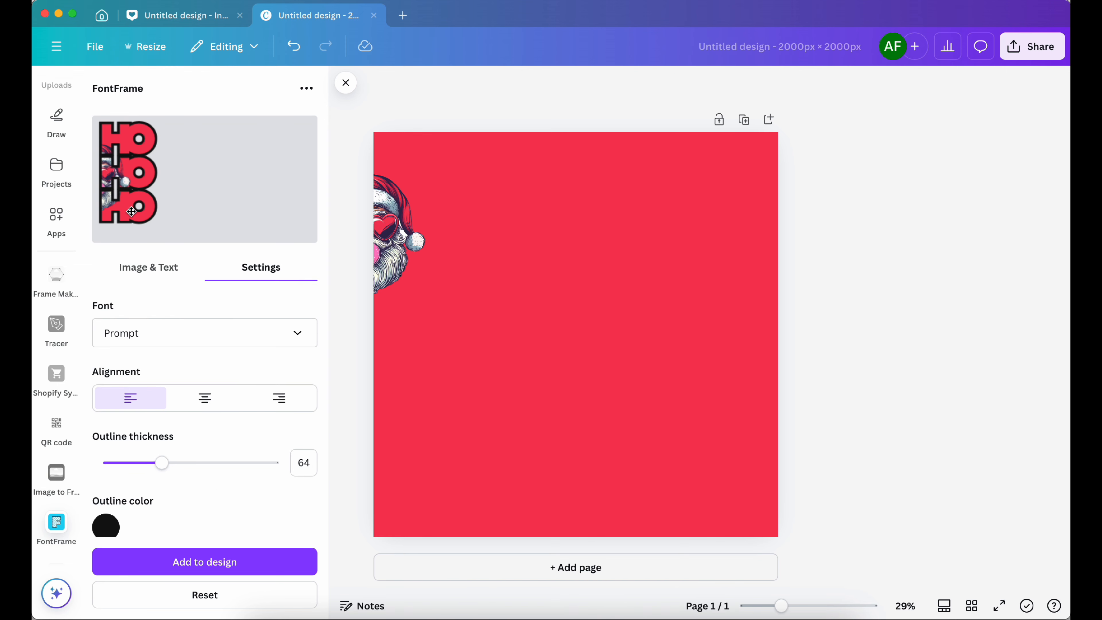
{"action": "scroll", "coordinate": [147, 354], "scroll_direction": "down", "scroll_amount": 3}
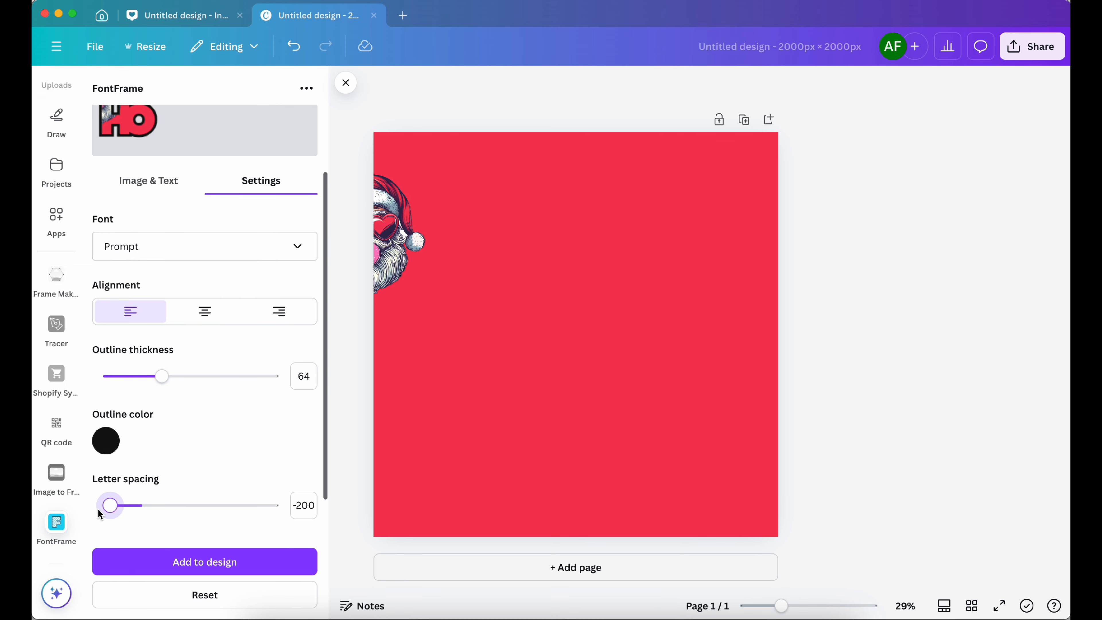
{"action": "left_click_drag", "start_coordinate": [107, 508], "coordinate": [143, 506]}
{"action": "scroll", "coordinate": [151, 303], "scroll_direction": "up", "scroll_amount": 3}
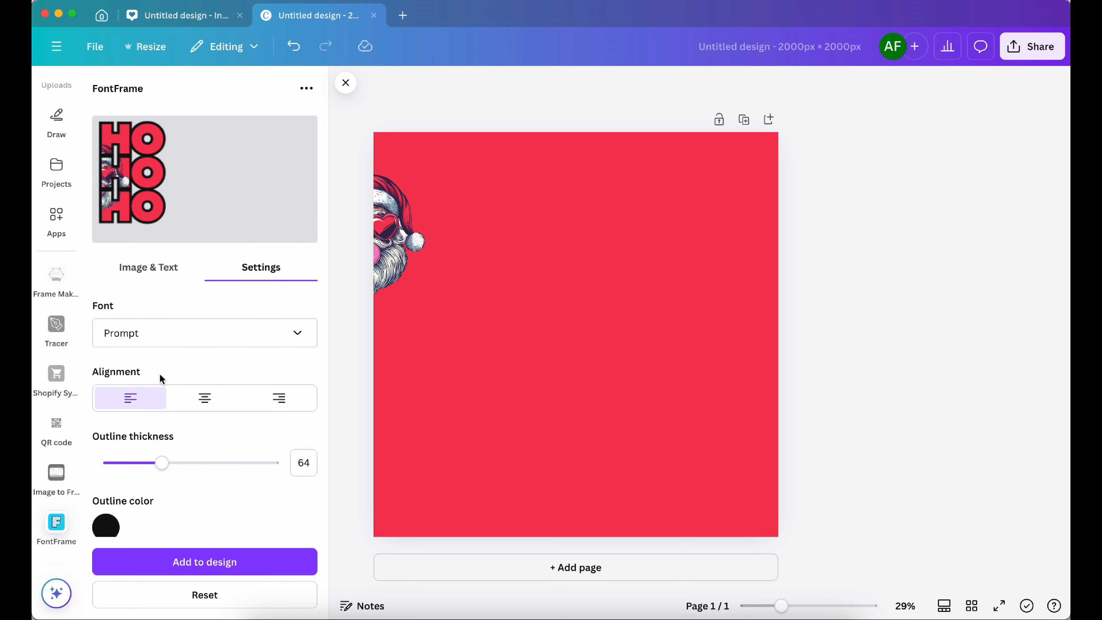
Try line spacings of 0.5 and 1.5 on the HO text
{"action": "scroll", "coordinate": [162, 379], "scroll_direction": "down", "scroll_amount": 3}
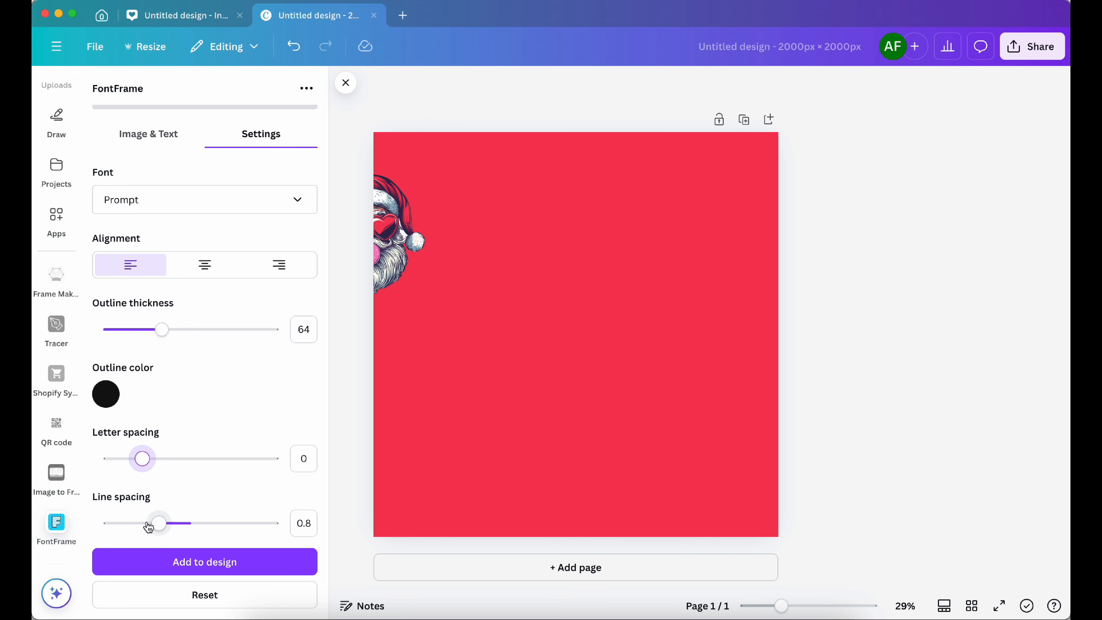
{"action": "left_click_drag", "start_coordinate": [156, 524], "coordinate": [110, 524]}
{"action": "scroll", "coordinate": [158, 396], "scroll_direction": "up", "scroll_amount": 3}
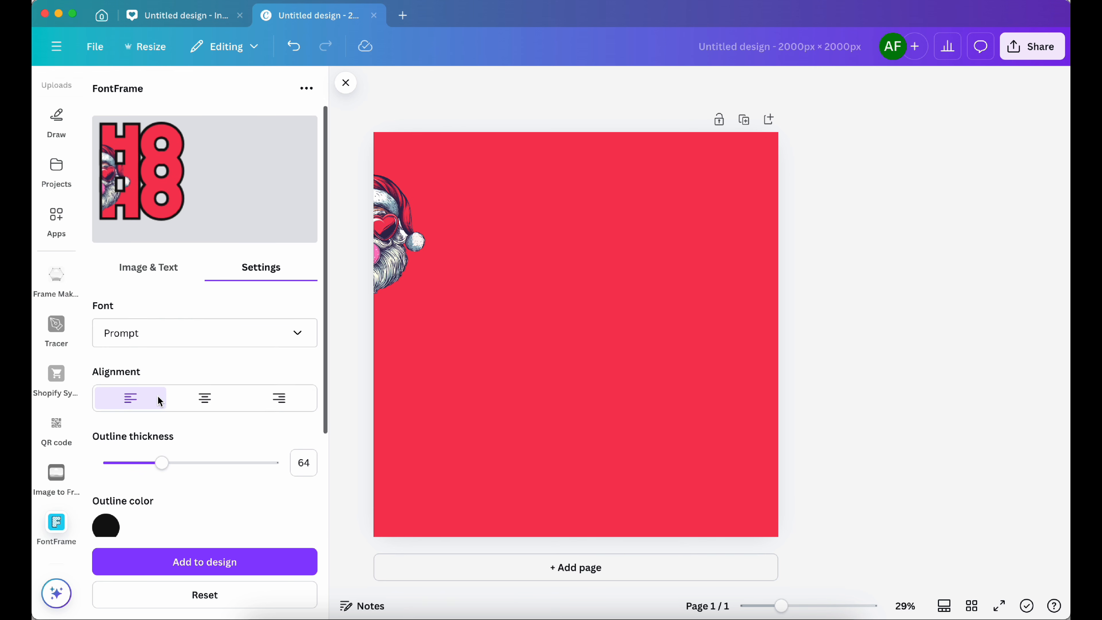
{"action": "scroll", "coordinate": [176, 414], "scroll_direction": "down", "scroll_amount": 3}
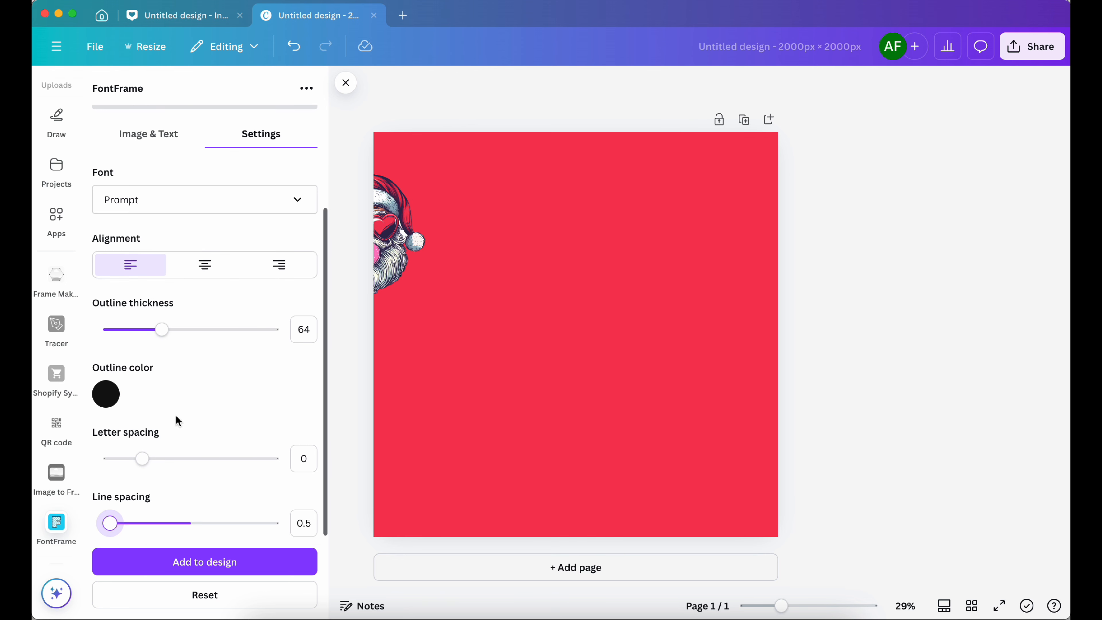
{"action": "left_click_drag", "start_coordinate": [109, 524], "coordinate": [278, 523]}
{"action": "scroll", "coordinate": [127, 253], "scroll_direction": "up", "scroll_amount": 3}
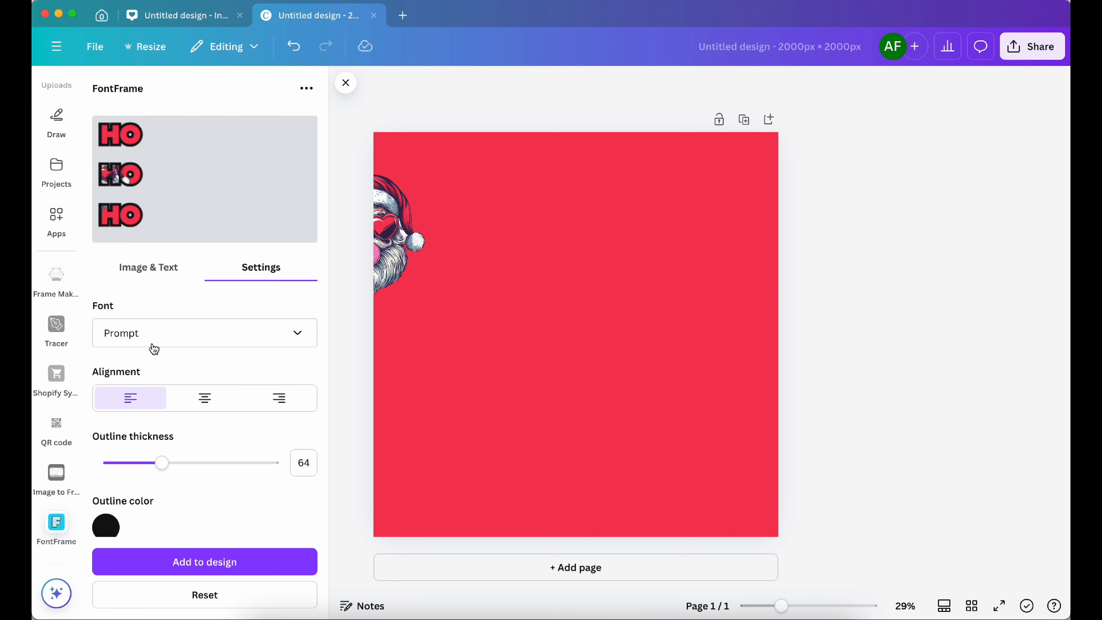
Reduce the line spacing until the three HO lines are tightly stacked without their letter fills merging
{"action": "scroll", "coordinate": [245, 478], "scroll_direction": "down", "scroll_amount": 3}
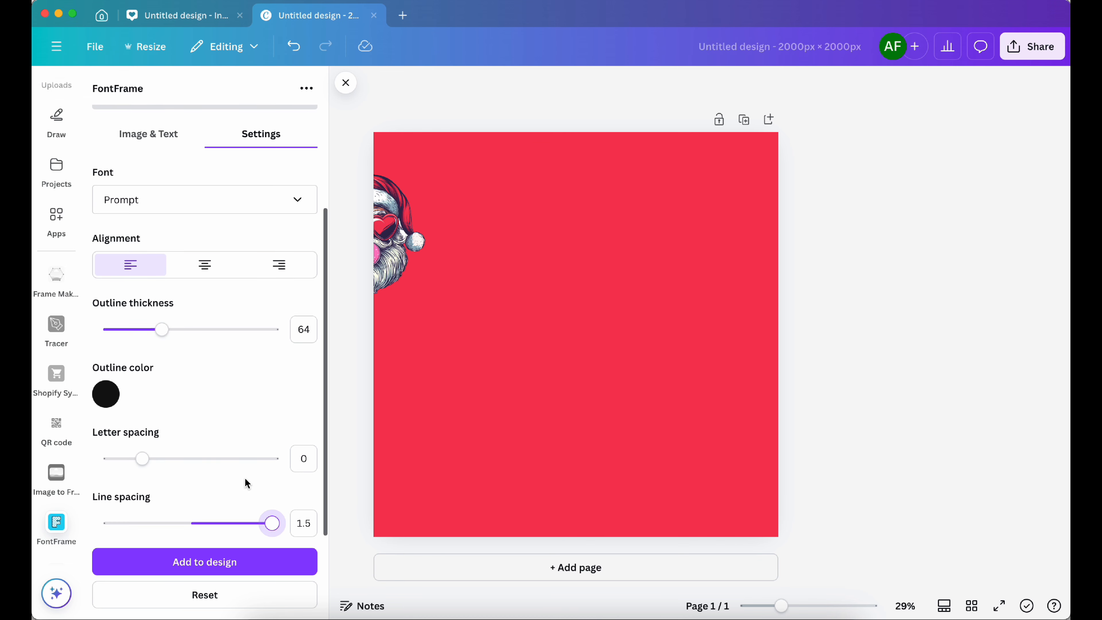
{"action": "left_click_drag", "start_coordinate": [270, 523], "coordinate": [144, 515]}
{"action": "scroll", "coordinate": [142, 335], "scroll_direction": "up", "scroll_amount": 3}
{"action": "scroll", "coordinate": [142, 335], "scroll_direction": "down", "scroll_amount": 3}
{"action": "scroll", "coordinate": [175, 499], "scroll_direction": "up", "scroll_amount": 3}
{"action": "scroll", "coordinate": [175, 538], "scroll_direction": "down", "scroll_amount": 2}
{"action": "scroll", "coordinate": [168, 369], "scroll_direction": "up", "scroll_amount": 3}
{"action": "scroll", "coordinate": [167, 352], "scroll_direction": "down", "scroll_amount": 2}
{"action": "scroll", "coordinate": [138, 497], "scroll_direction": "up", "scroll_amount": 3}
{"action": "scroll", "coordinate": [132, 484], "scroll_direction": "down", "scroll_amount": 3}
{"action": "scroll", "coordinate": [155, 477], "scroll_direction": "down", "scroll_amount": 1}
{"action": "scroll", "coordinate": [196, 394], "scroll_direction": "up", "scroll_amount": 3}
{"action": "scroll", "coordinate": [150, 467], "scroll_direction": "down", "scroll_amount": 2}
{"action": "scroll", "coordinate": [150, 477], "scroll_direction": "down", "scroll_amount": 1}
{"action": "scroll", "coordinate": [144, 515], "scroll_direction": "up", "scroll_amount": 2}
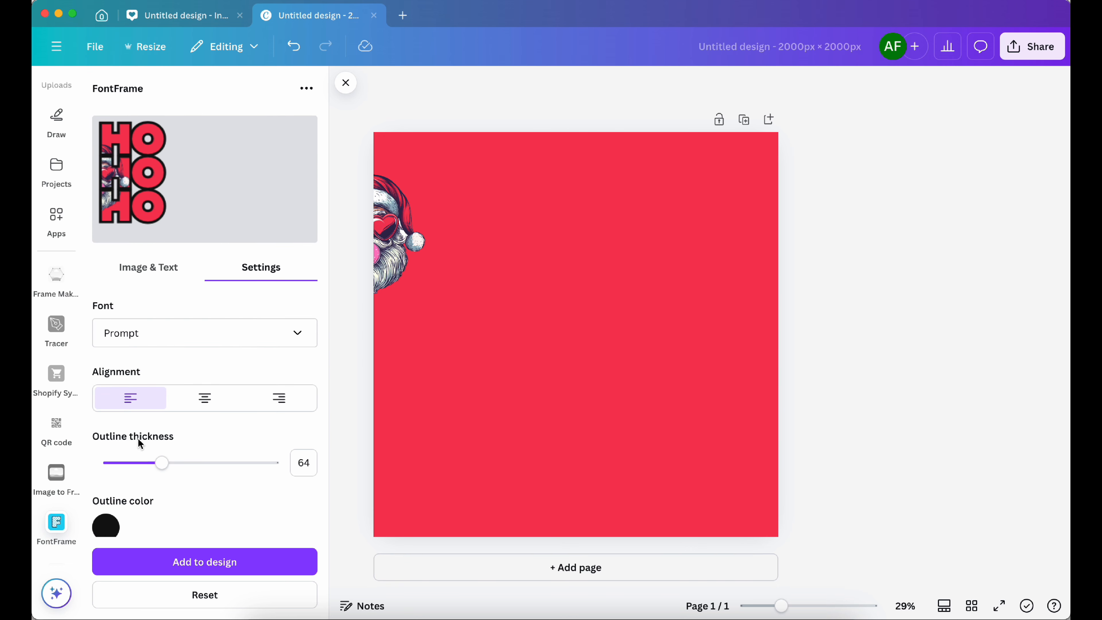
Change the outline colour of the HO text to dark navy blue #231862
{"action": "left_click", "coordinate": [106, 527]}
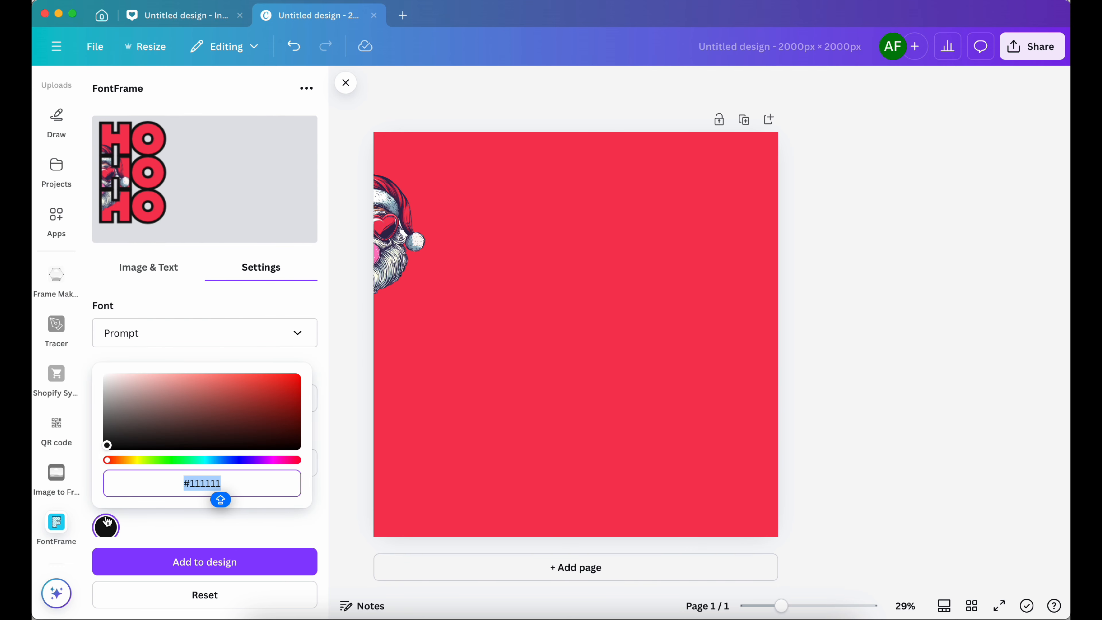
{"action": "left_click_drag", "start_coordinate": [111, 464], "coordinate": [238, 459]}
{"action": "left_click", "coordinate": [106, 442]}
{"action": "left_click", "coordinate": [251, 420]}
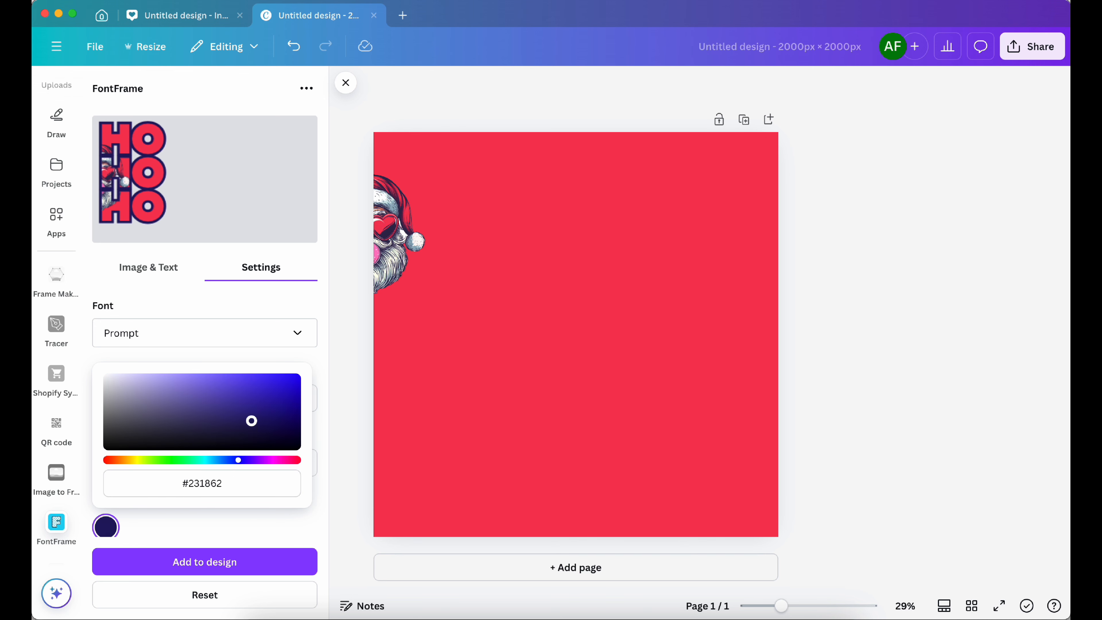
{"action": "left_click", "coordinate": [179, 305]}
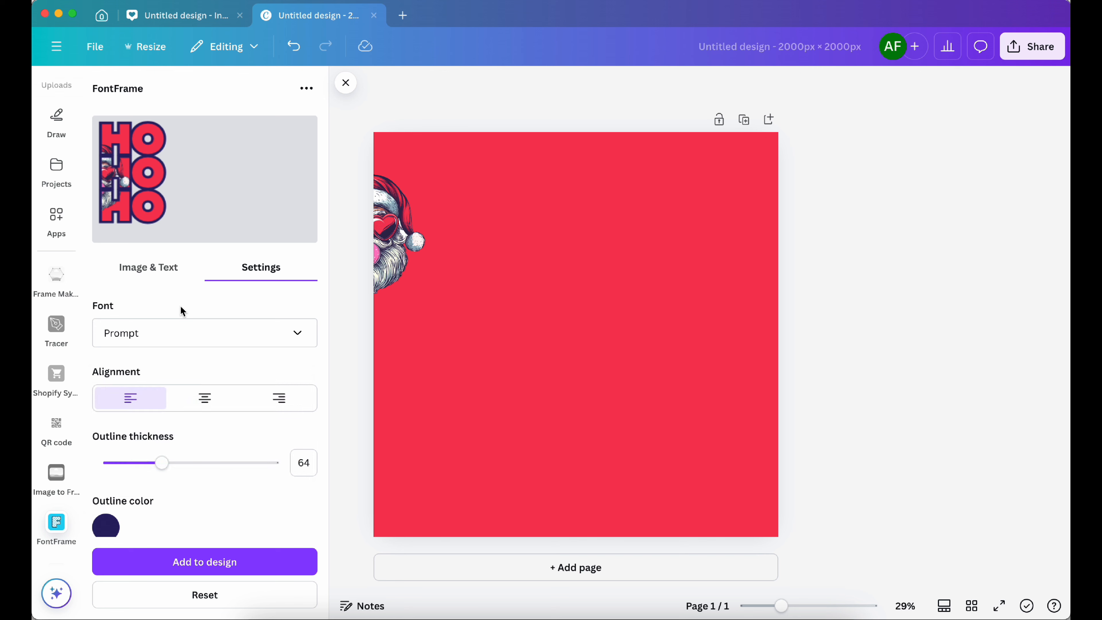
Set the image scale to 1.7 and reposition the image so the half Santa face fills the three H letters
{"action": "left_click", "coordinate": [162, 276]}
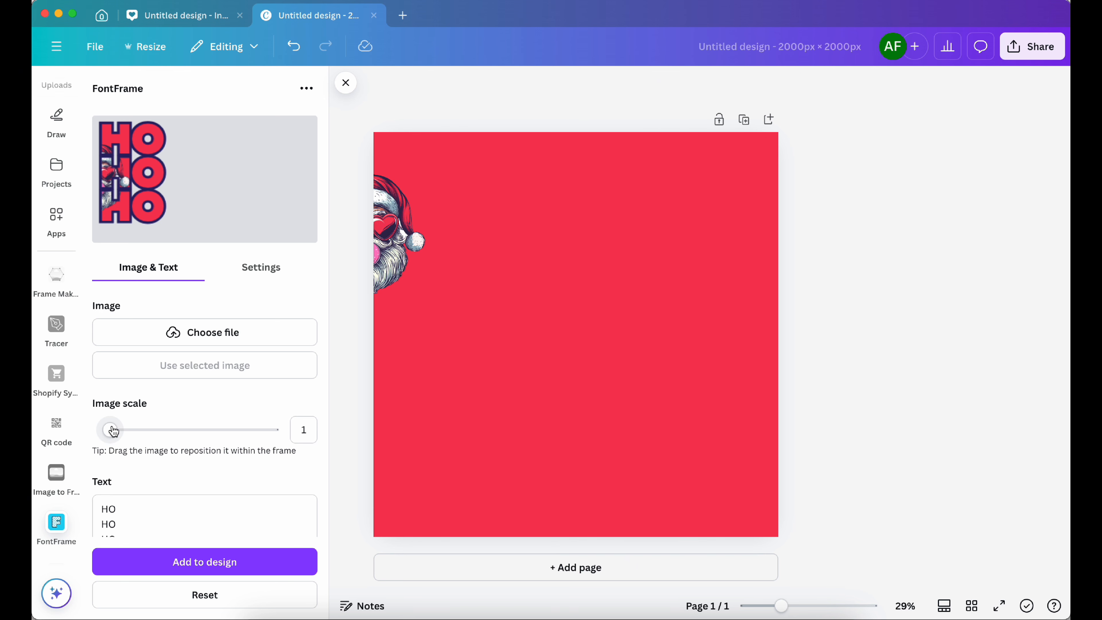
{"action": "left_click_drag", "start_coordinate": [110, 429], "coordinate": [187, 426]}
{"action": "left_click_drag", "start_coordinate": [142, 226], "coordinate": [144, 197]}
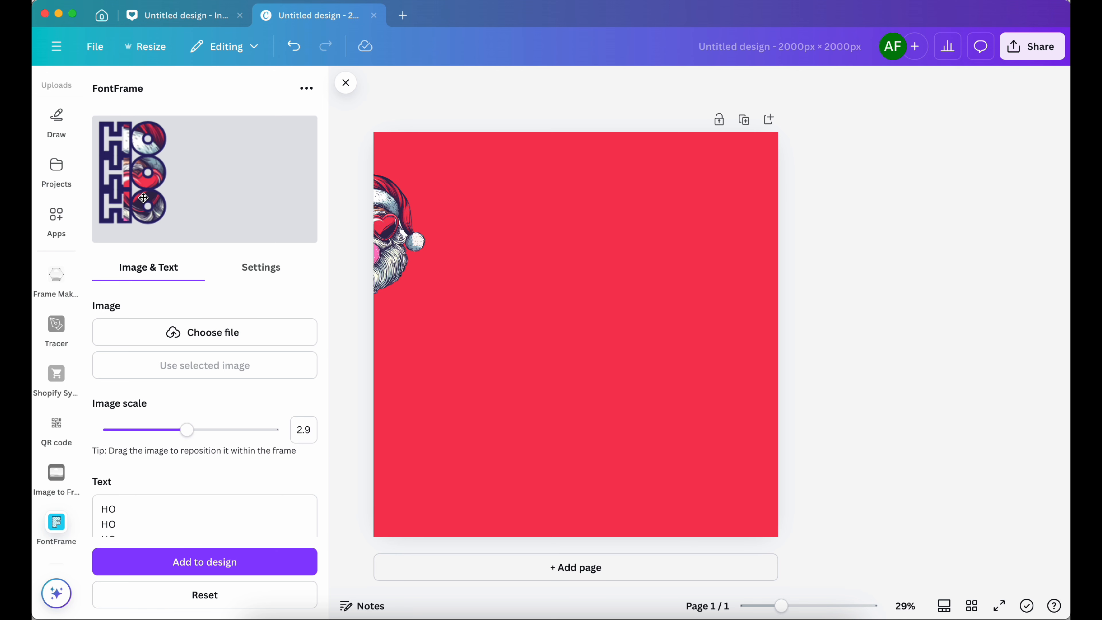
{"action": "left_click_drag", "start_coordinate": [179, 429], "coordinate": [150, 428]}
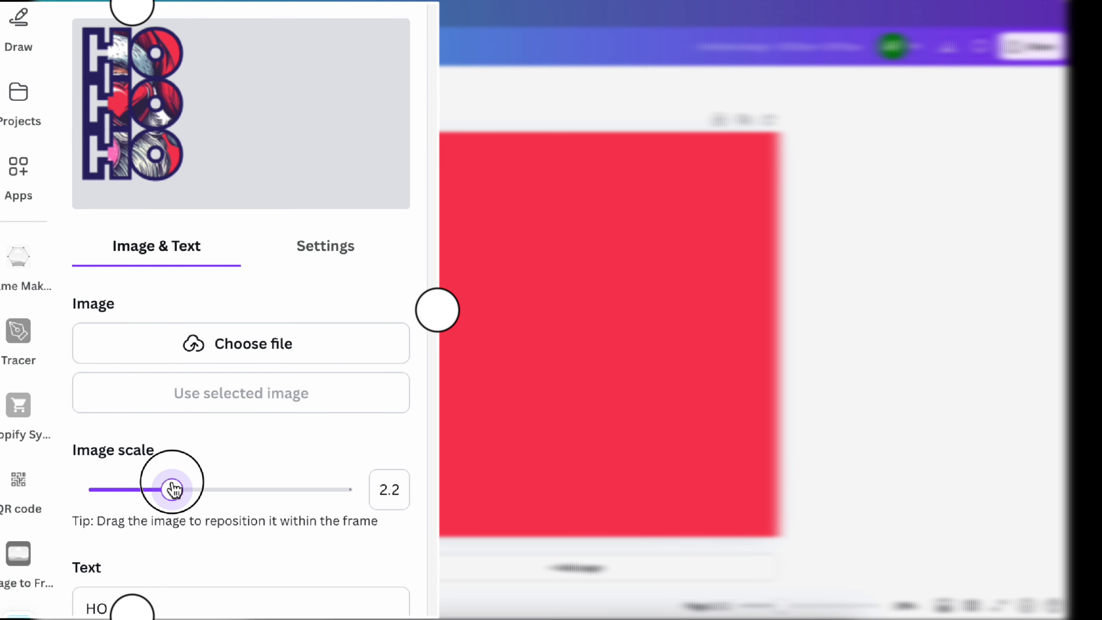
{"action": "left_click_drag", "start_coordinate": [157, 481], "coordinate": [140, 478]}
{"action": "left_click_drag", "start_coordinate": [145, 87], "coordinate": [142, 109]}
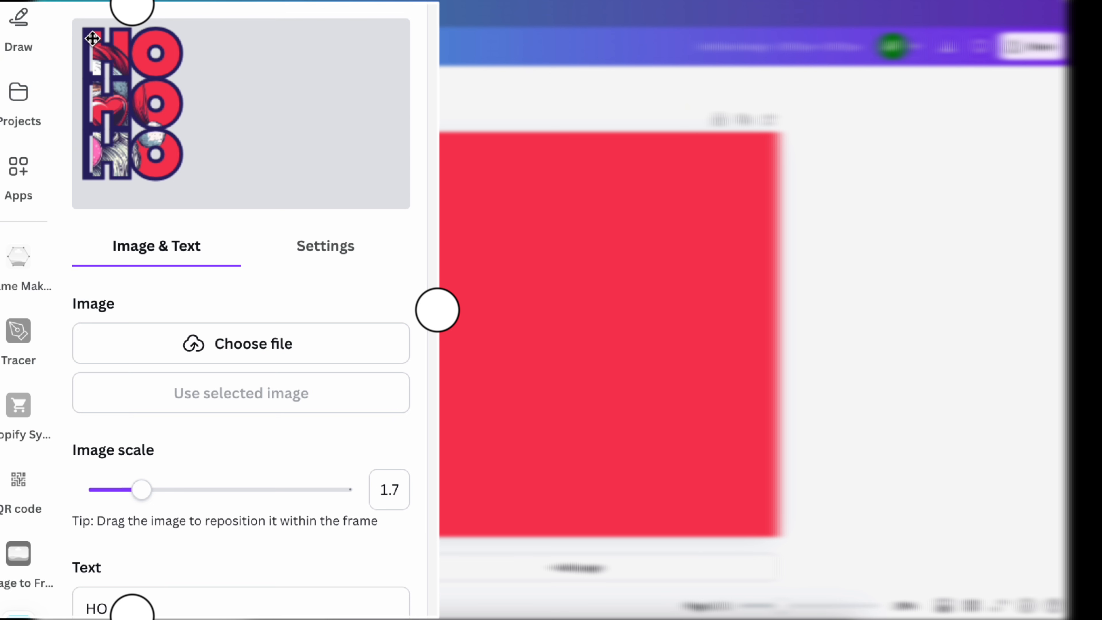
{"action": "left_click_drag", "start_coordinate": [123, 77], "coordinate": [121, 74]}
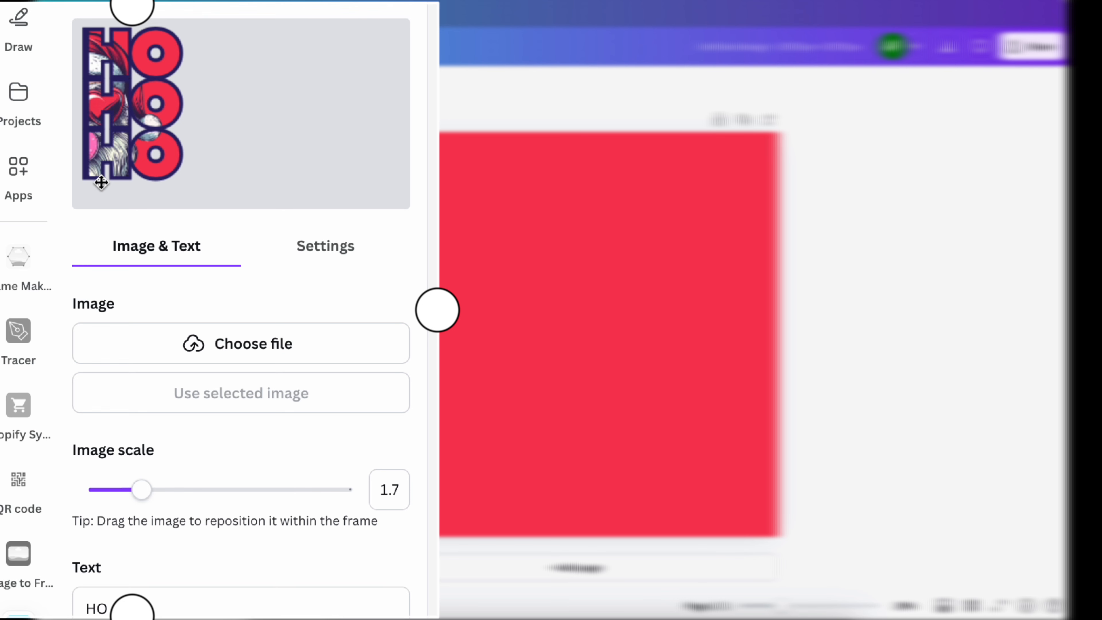
Set the image scale to 1.4 and reposition the half Santa face within the three H letters
{"action": "left_click_drag", "start_coordinate": [143, 504], "coordinate": [130, 502]}
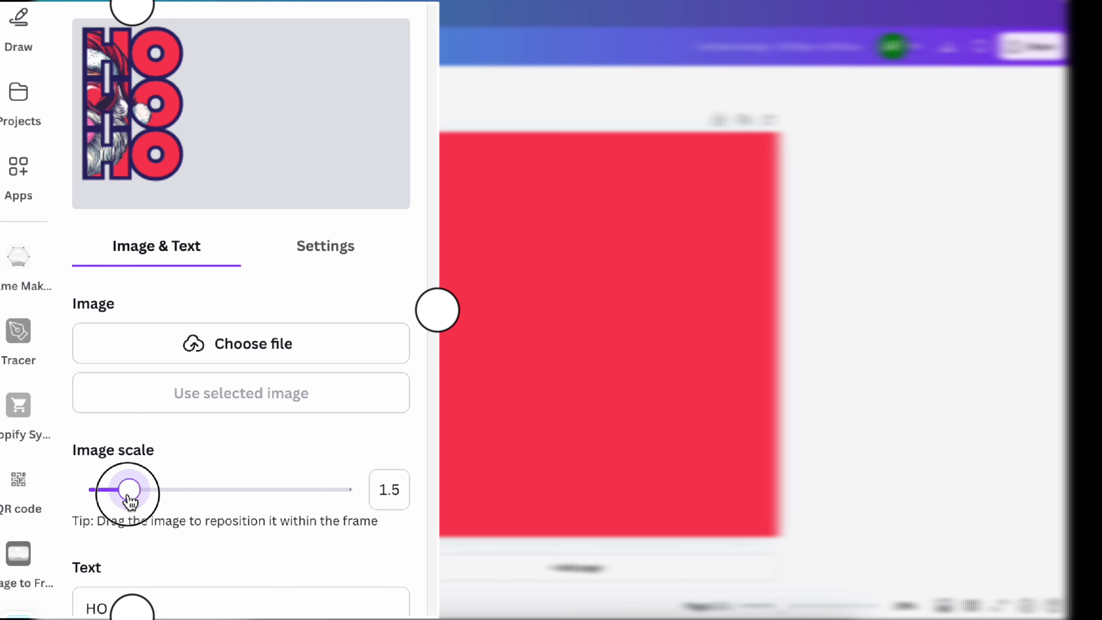
{"action": "left_click_drag", "start_coordinate": [139, 122], "coordinate": [143, 130]}
{"action": "left_click", "coordinate": [400, 490]}
{"action": "key", "text": "BackSpace"}
{"action": "type", "text": "4"}
{"action": "left_click_drag", "start_coordinate": [125, 92], "coordinate": [159, 106]}
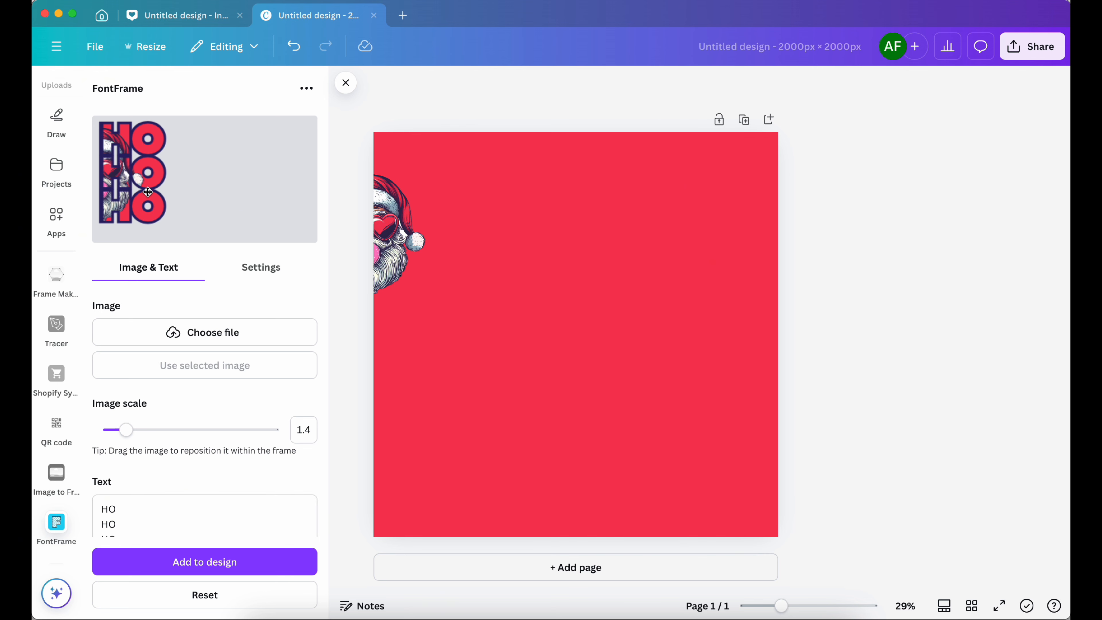
Add the Santa-filled HO text to the design, enlarge it to nearly the page height and centre it horizontally
{"action": "left_click", "coordinate": [271, 569]}
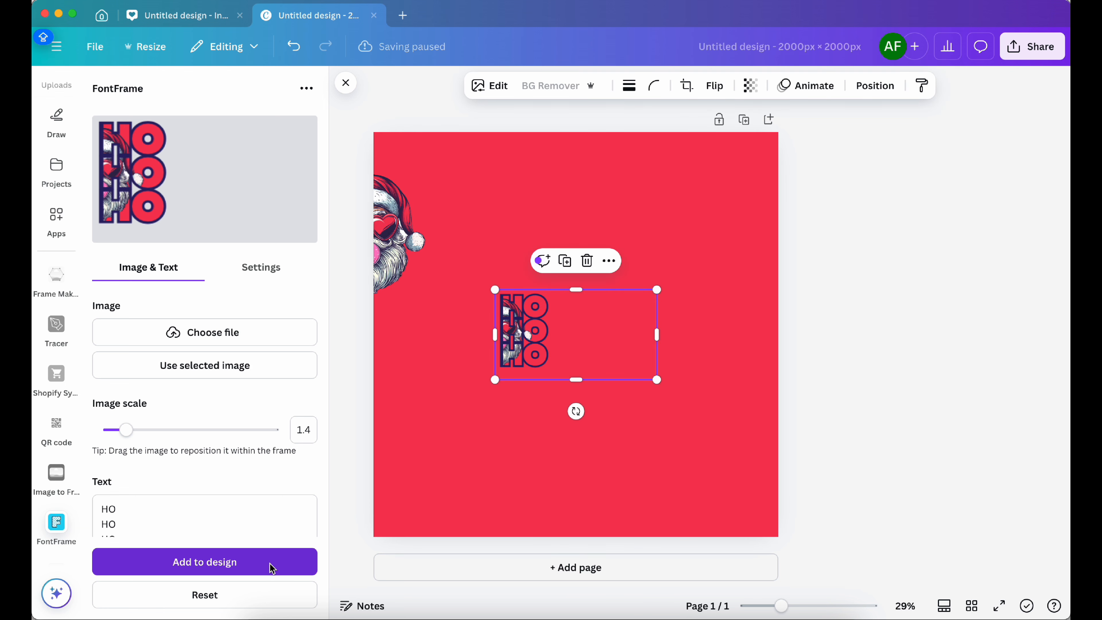
{"action": "left_click_drag", "start_coordinate": [656, 335], "coordinate": [653, 154]}
{"action": "left_click_drag", "start_coordinate": [490, 383], "coordinate": [392, 510]}
{"action": "left_click_drag", "start_coordinate": [493, 368], "coordinate": [564, 371]}
{"action": "scroll", "coordinate": [565, 371], "scroll_direction": "up", "scroll_amount": 2}
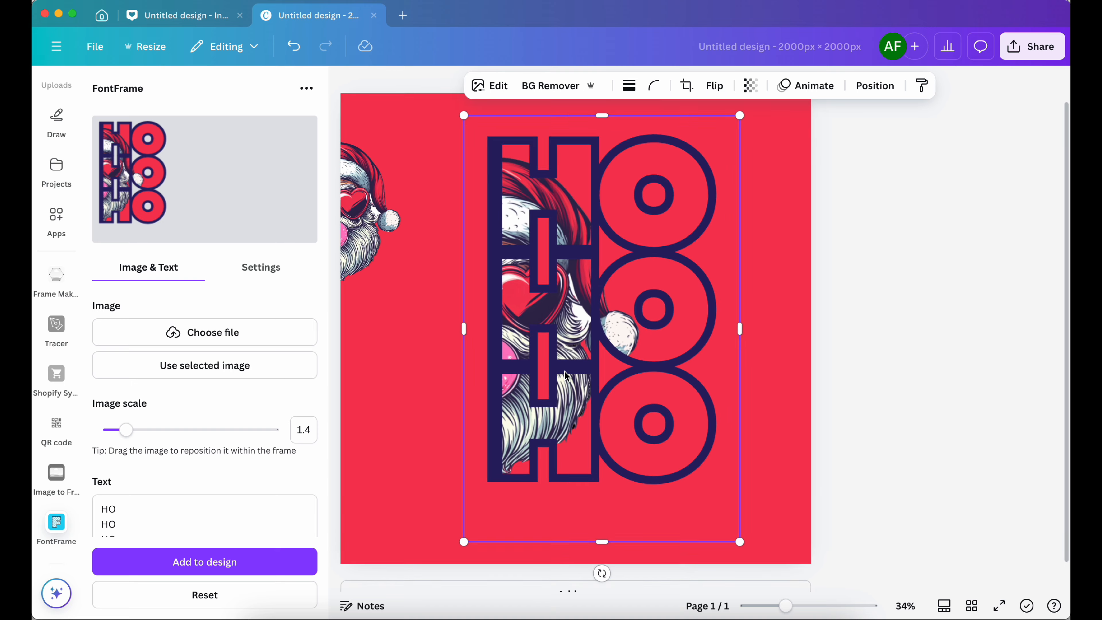
{"action": "scroll", "coordinate": [566, 375], "scroll_direction": "up", "scroll_amount": 1}
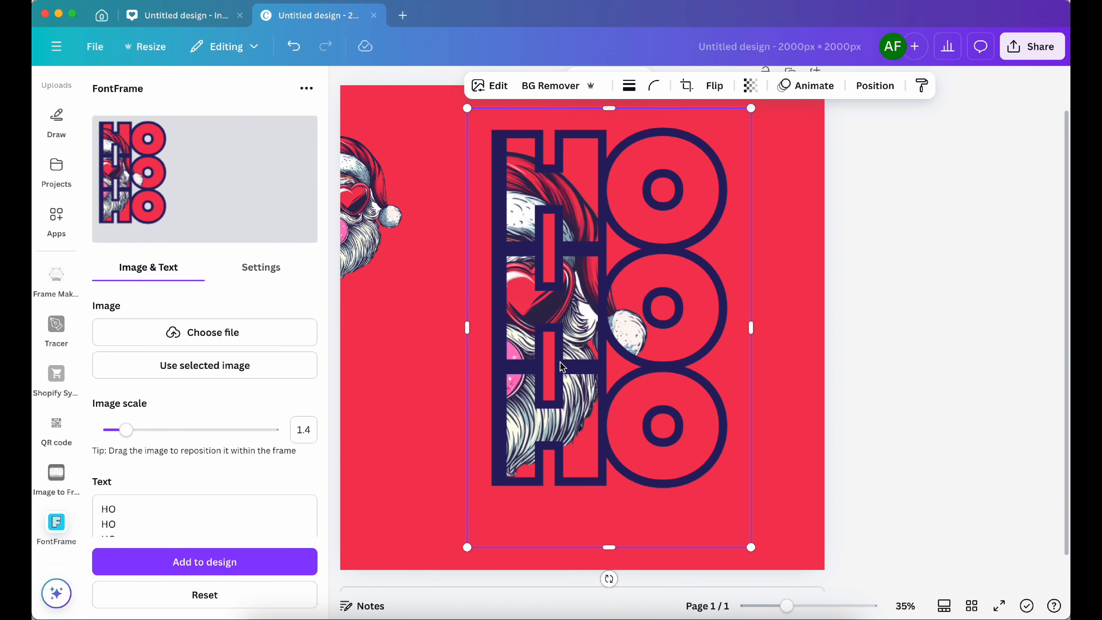
Move the half Santa image above the HO text in the layer order
{"action": "left_click", "coordinate": [358, 231]}
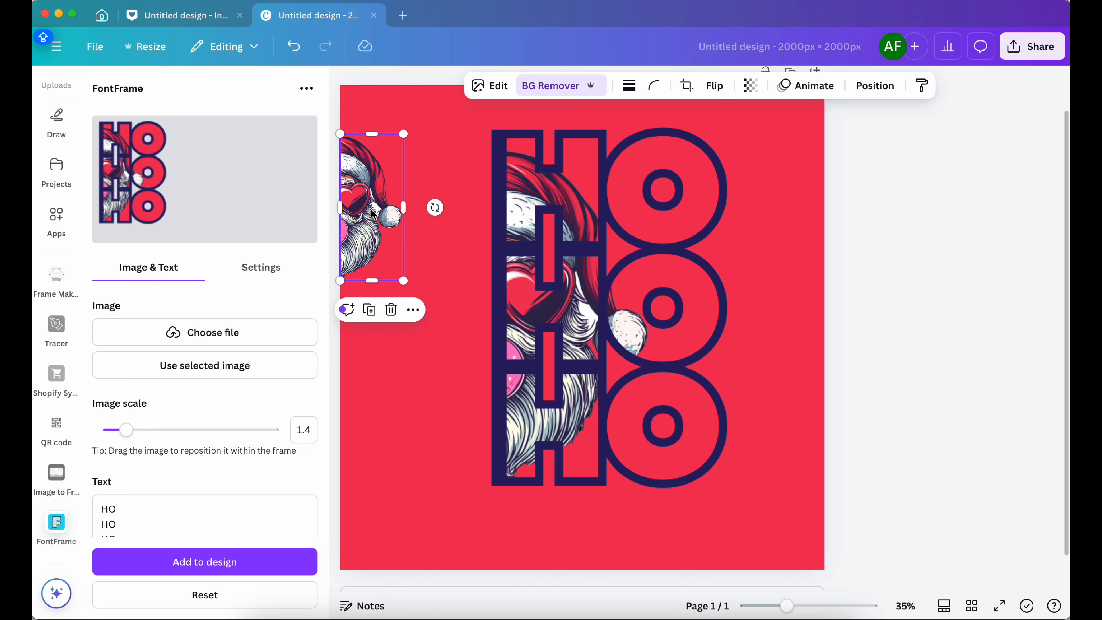
{"action": "left_click", "coordinate": [877, 87]}
{"action": "left_click", "coordinate": [261, 130]}
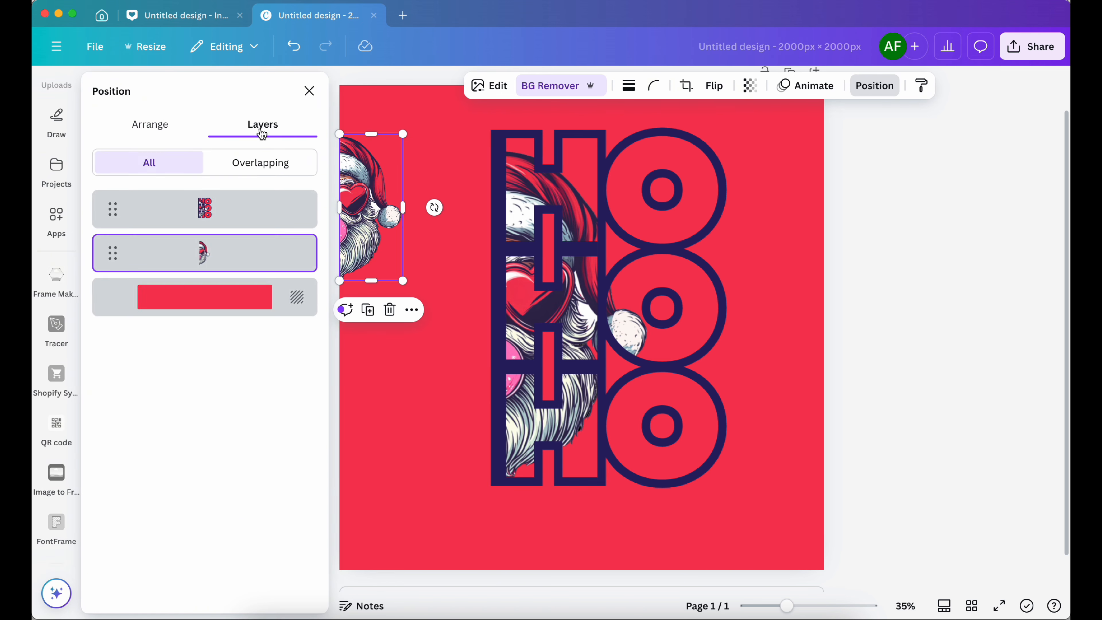
{"action": "left_click_drag", "start_coordinate": [221, 252], "coordinate": [222, 205]}
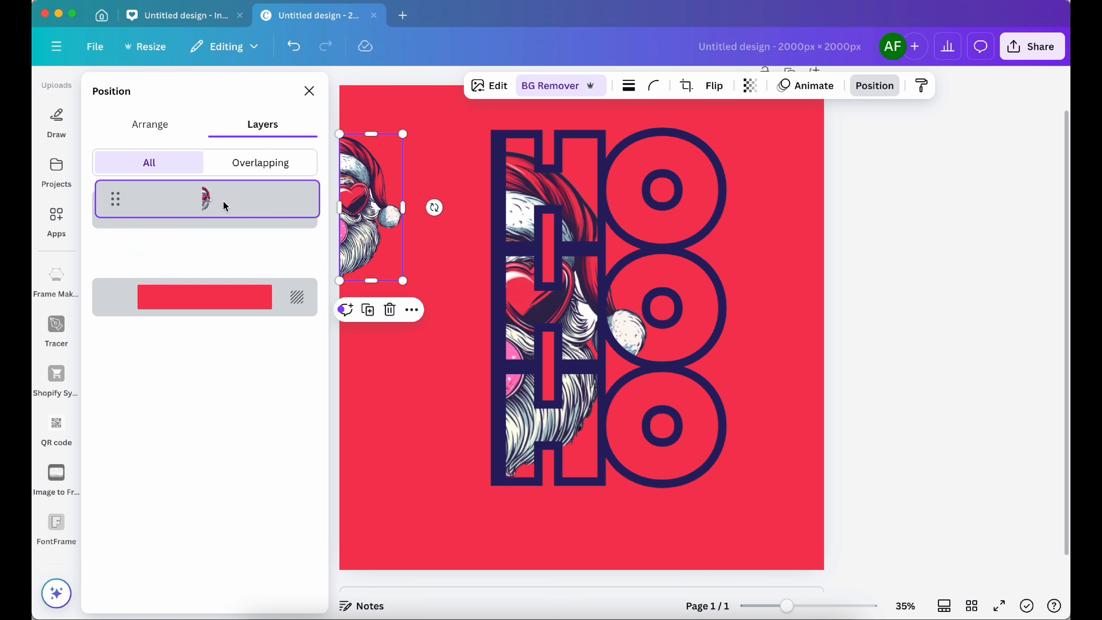
Enlarge the half Santa image and place it over the Santa fill in the H letters
{"action": "left_click_drag", "start_coordinate": [357, 204], "coordinate": [428, 236]}
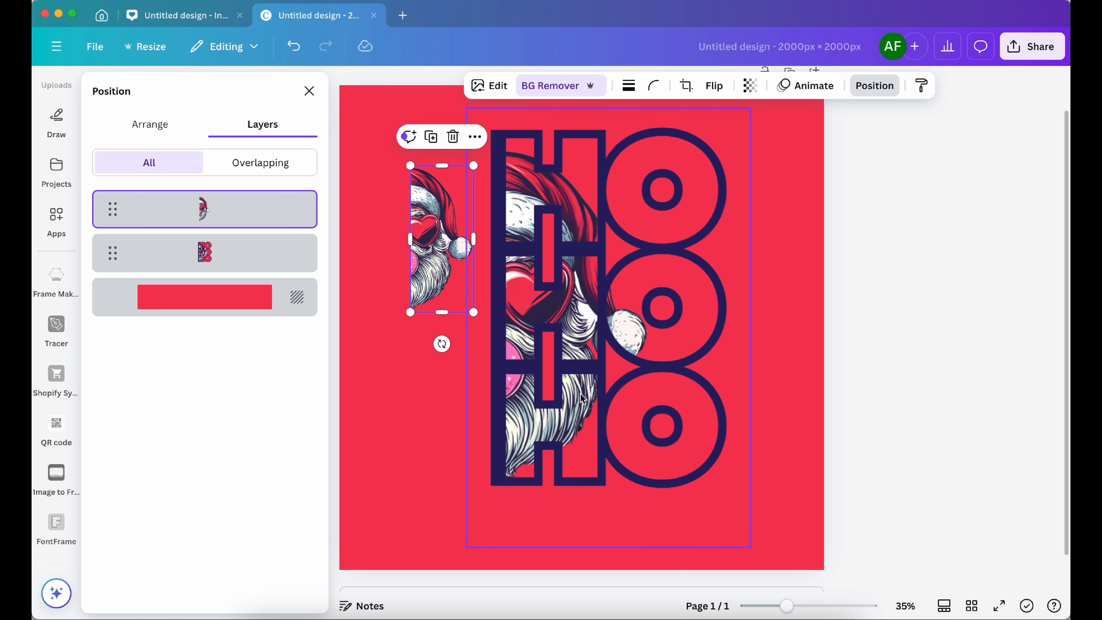
{"action": "left_click_drag", "start_coordinate": [472, 314], "coordinate": [564, 521]}
{"action": "left_click_drag", "start_coordinate": [430, 363], "coordinate": [526, 344]}
{"action": "scroll", "coordinate": [526, 344], "scroll_direction": "up", "scroll_amount": 5}
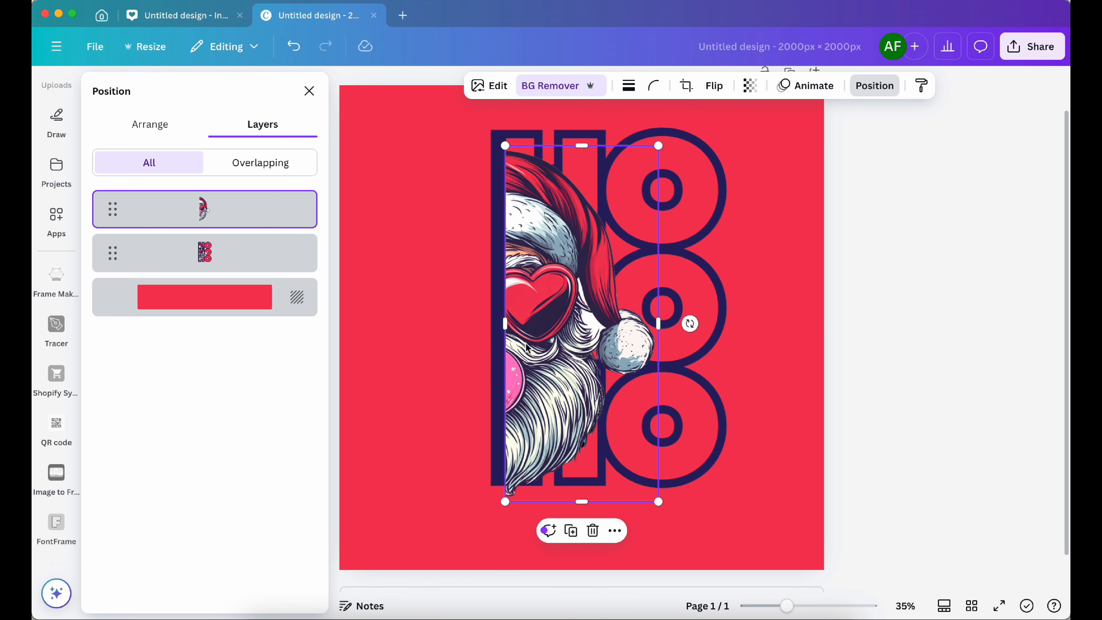
{"action": "scroll", "coordinate": [651, 318], "scroll_direction": "up", "scroll_amount": 3}
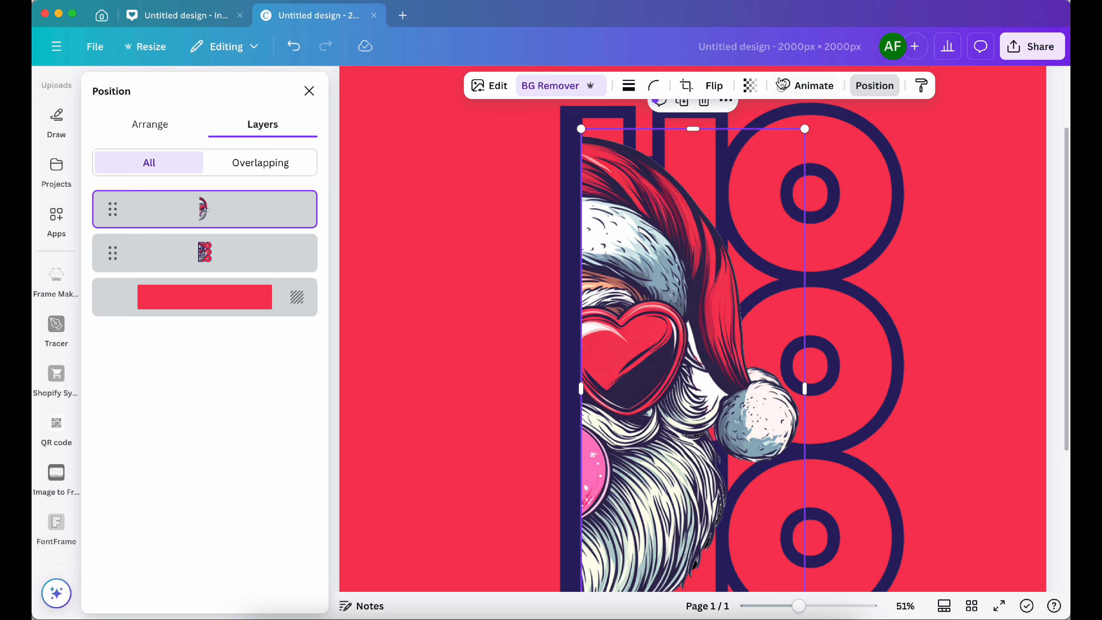
Set the half Santa image's transparency to 56 so the text underneath shows through
{"action": "left_click", "coordinate": [754, 90]}
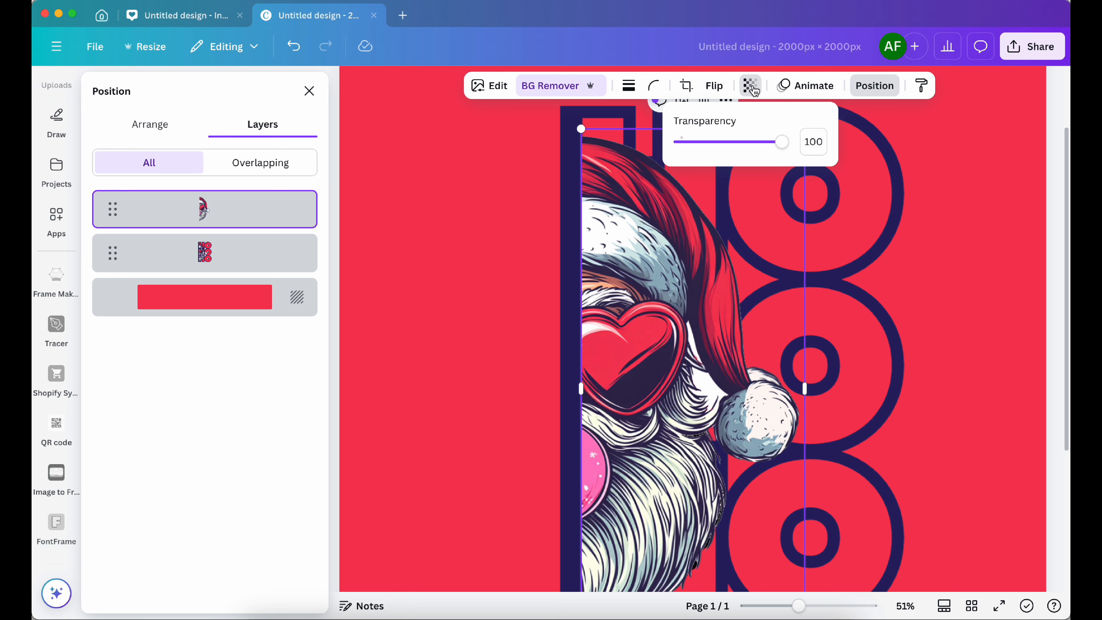
{"action": "left_click_drag", "start_coordinate": [782, 150], "coordinate": [739, 151]}
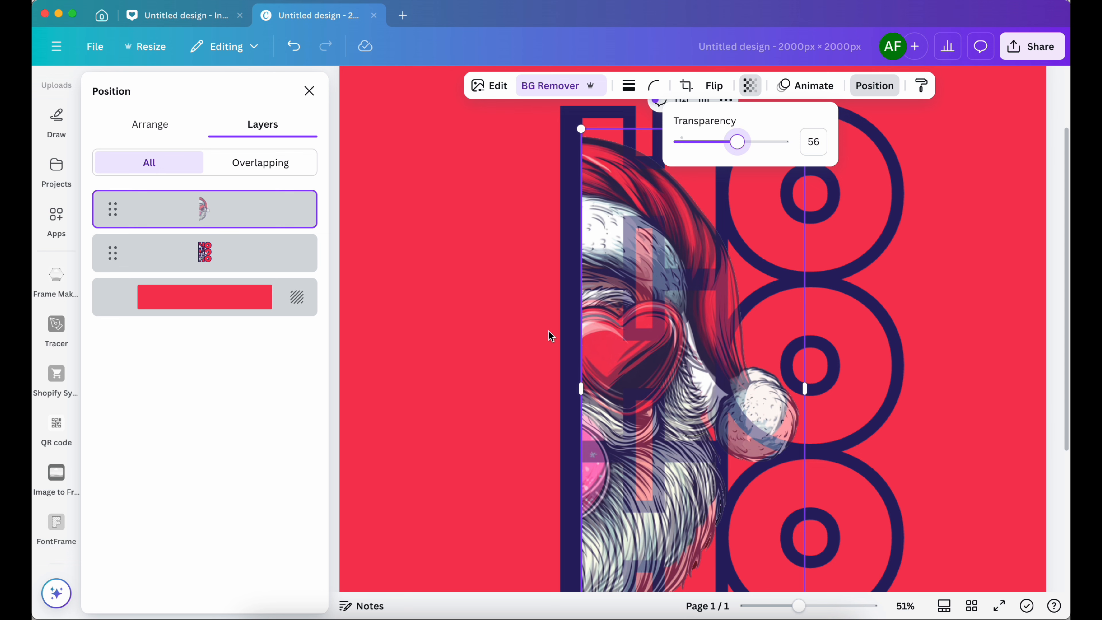
{"action": "left_click", "coordinate": [502, 325]}
{"action": "left_click", "coordinate": [763, 428]}
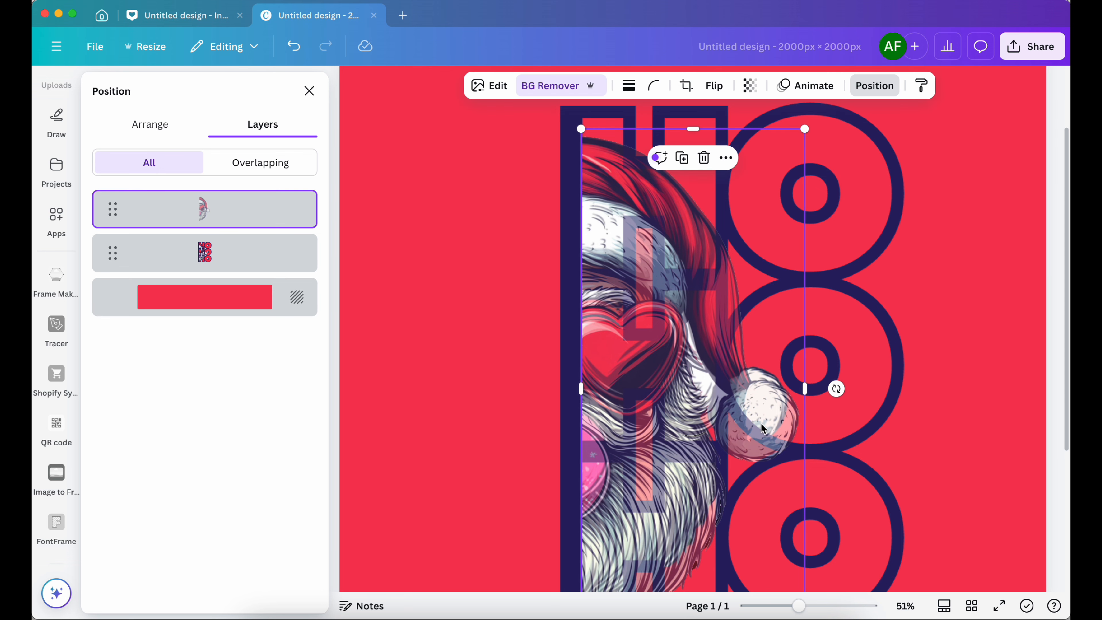
Scale the half Santa image down slightly and align it exactly with the Santa fill inside the letters
{"action": "left_click_drag", "start_coordinate": [636, 359], "coordinate": [432, 344]}
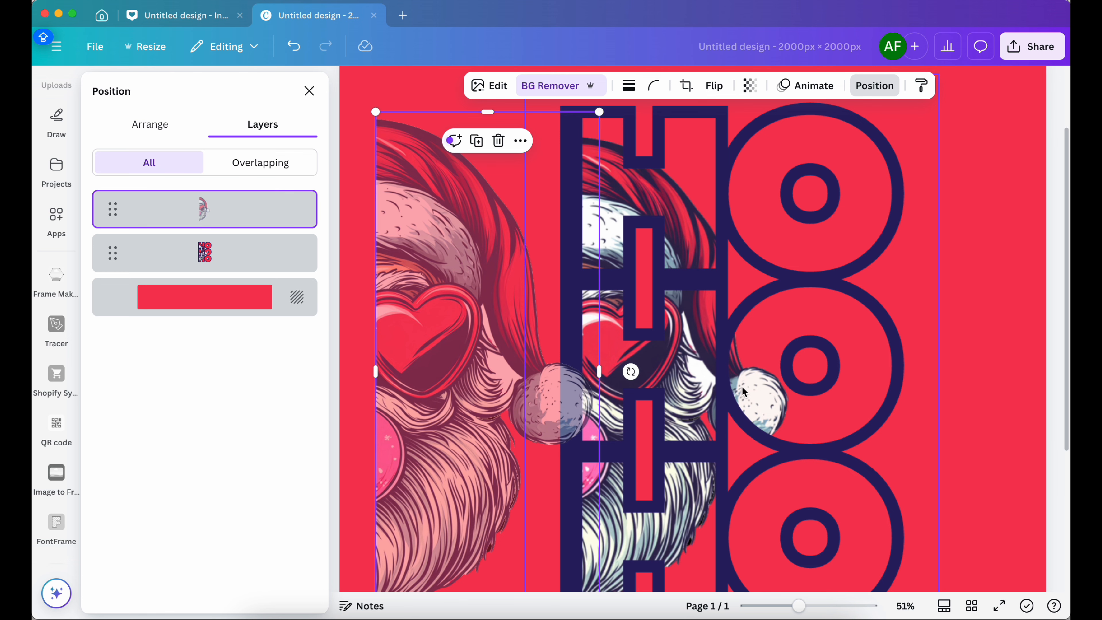
{"action": "left_click_drag", "start_coordinate": [429, 336], "coordinate": [629, 355]}
{"action": "scroll", "coordinate": [629, 355], "scroll_direction": "down", "scroll_amount": 3}
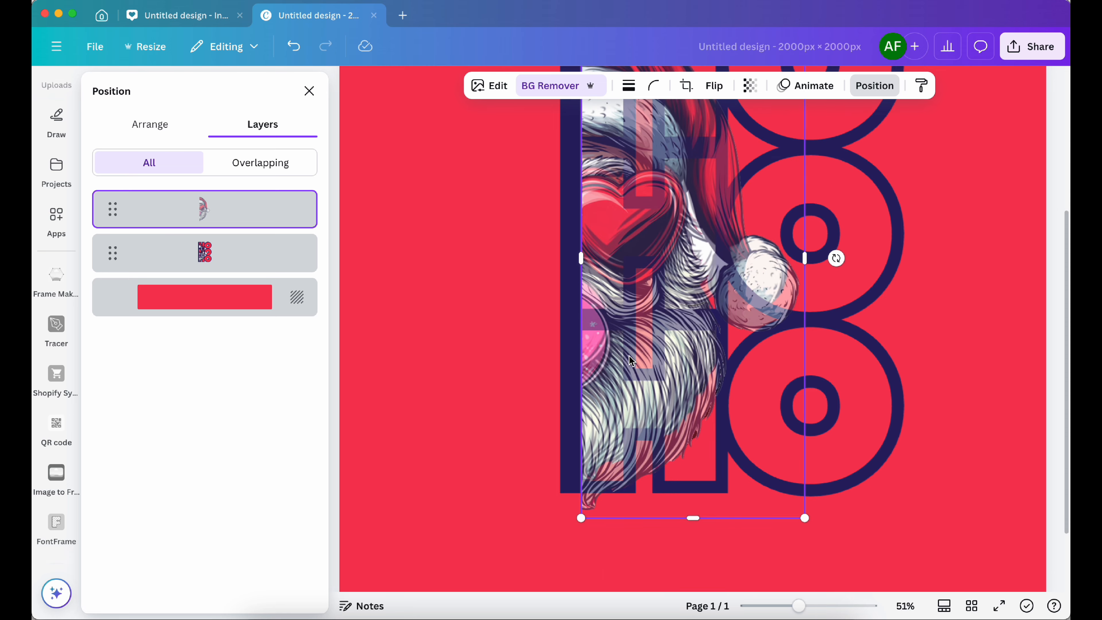
{"action": "left_click_drag", "start_coordinate": [807, 522], "coordinate": [789, 492]}
{"action": "scroll", "coordinate": [675, 442], "scroll_direction": "up", "scroll_amount": 3}
{"action": "scroll", "coordinate": [675, 443], "scroll_direction": "down", "scroll_amount": 3}
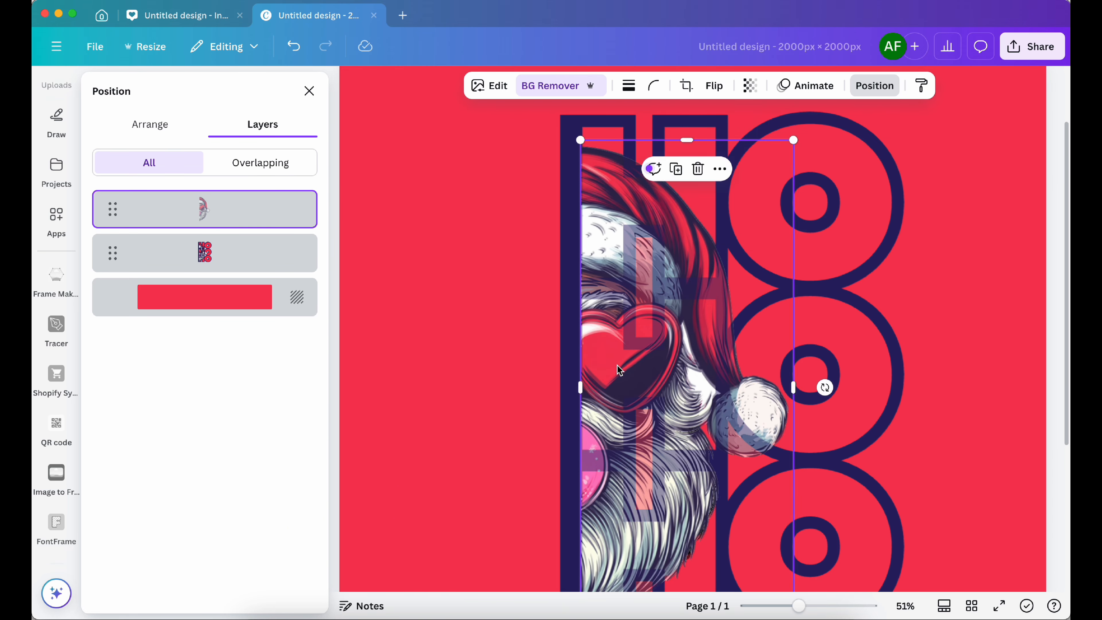
{"action": "left_click_drag", "start_coordinate": [794, 494], "coordinate": [792, 491]}
{"action": "scroll", "coordinate": [738, 386], "scroll_direction": "up", "scroll_amount": 3}
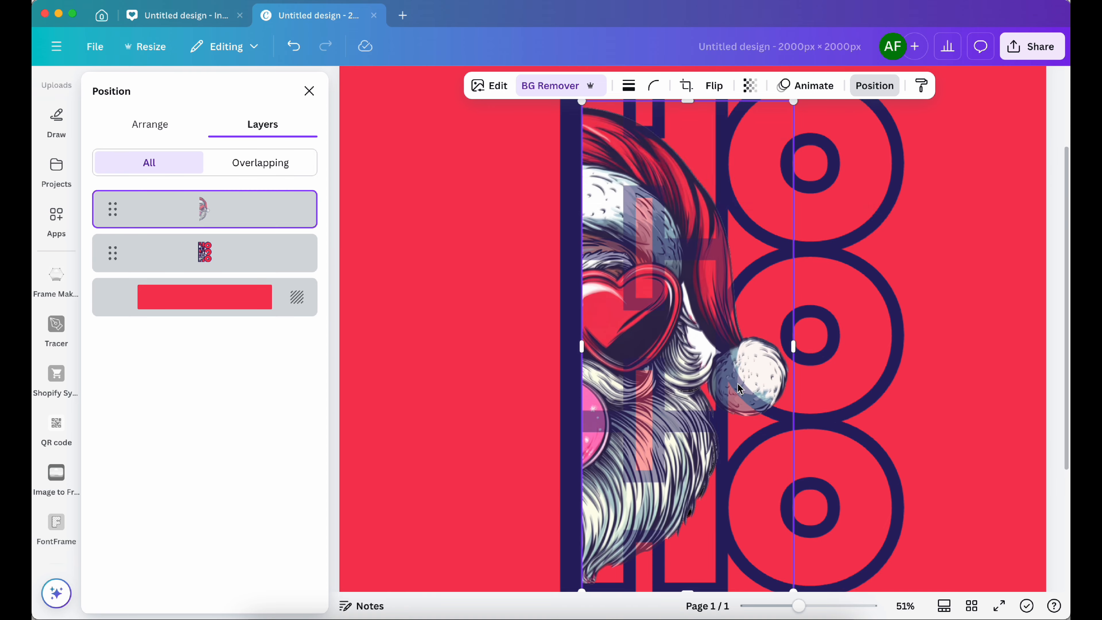
{"action": "scroll", "coordinate": [686, 299], "scroll_direction": "up", "scroll_amount": 10}
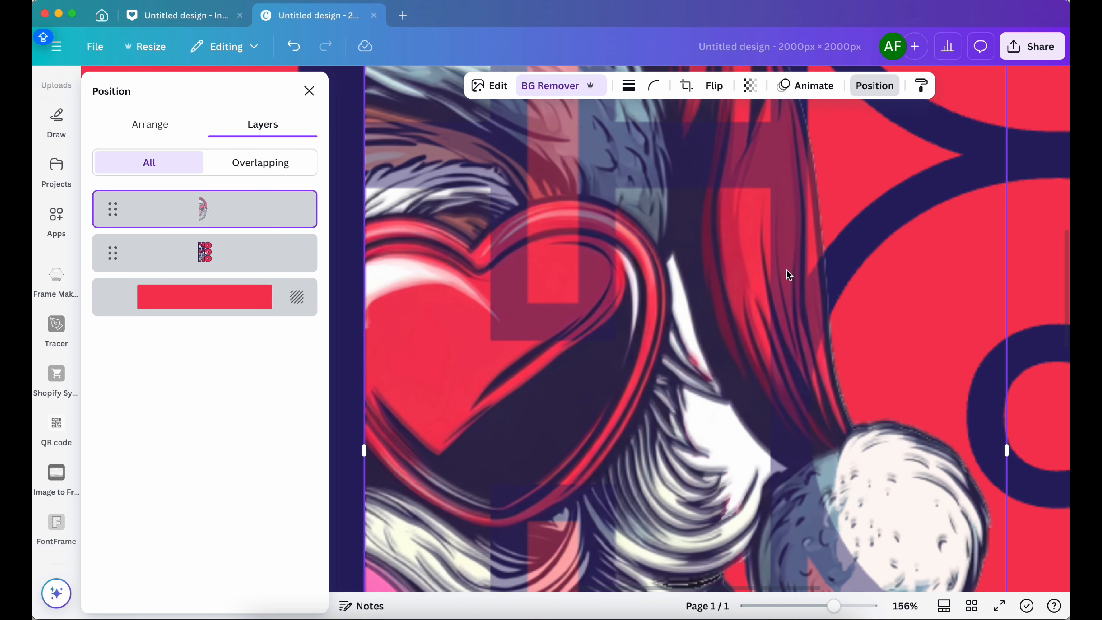
{"action": "scroll", "coordinate": [786, 269], "scroll_direction": "down", "scroll_amount": 10}
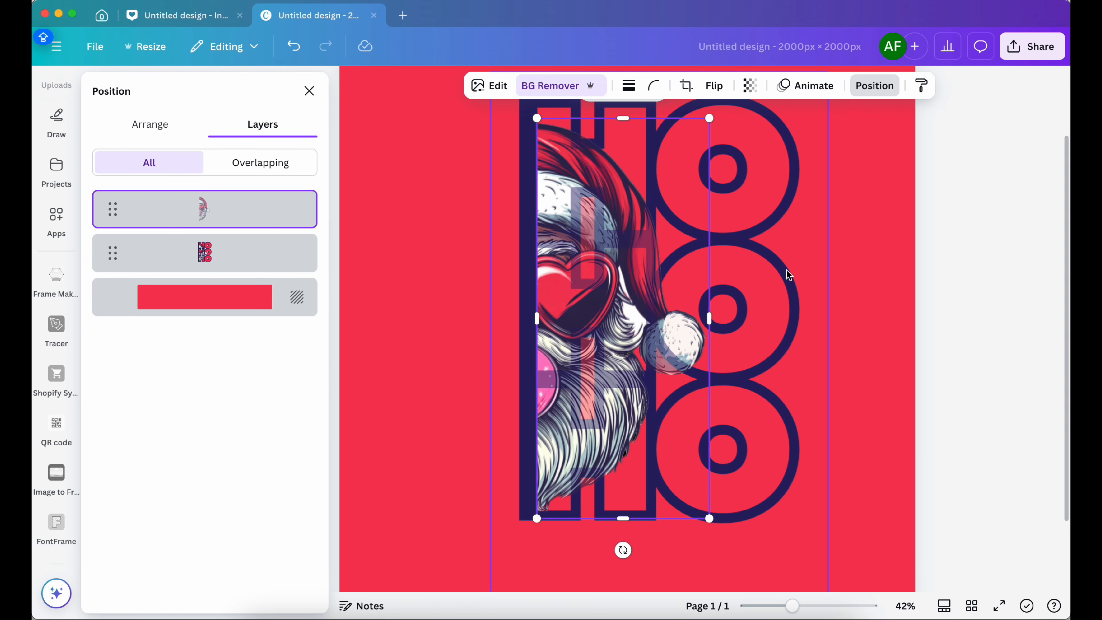
{"action": "scroll", "coordinate": [785, 269], "scroll_direction": "up", "scroll_amount": 2}
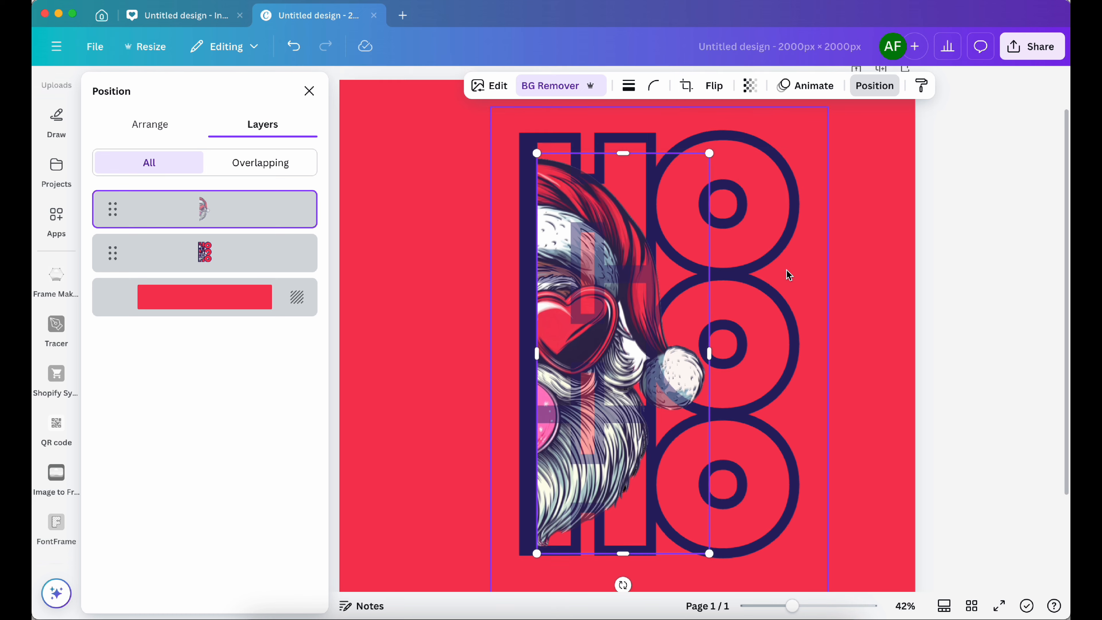
Set the half Santa image's transparency to 100
{"action": "left_click", "coordinate": [750, 88]}
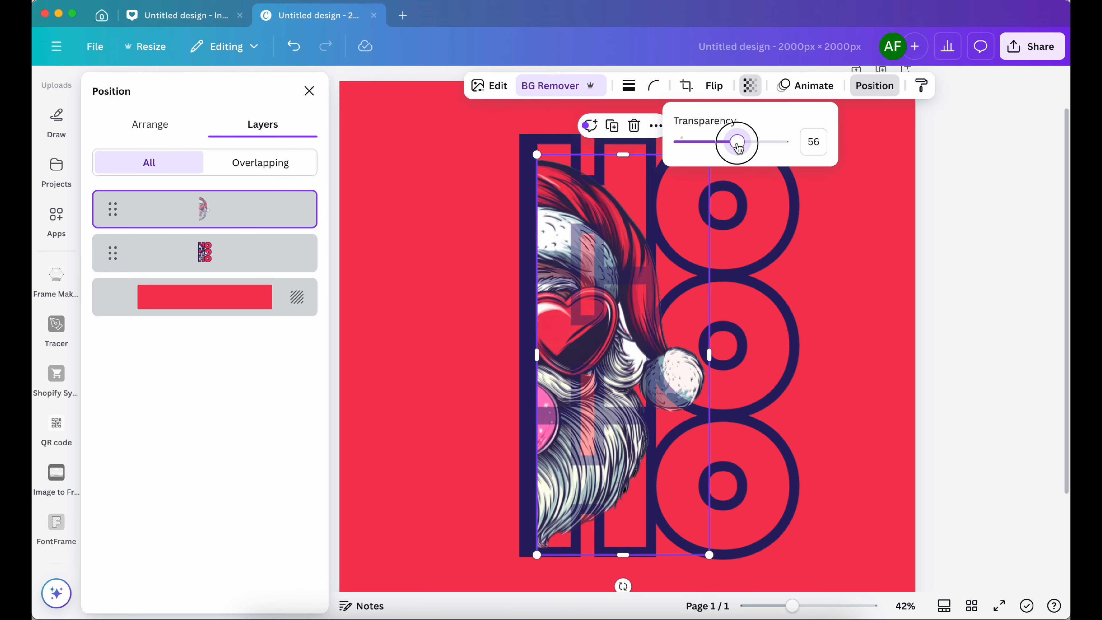
{"action": "left_click_drag", "start_coordinate": [733, 143], "coordinate": [827, 150]}
{"action": "scroll", "coordinate": [816, 303], "scroll_direction": "down", "scroll_amount": 3}
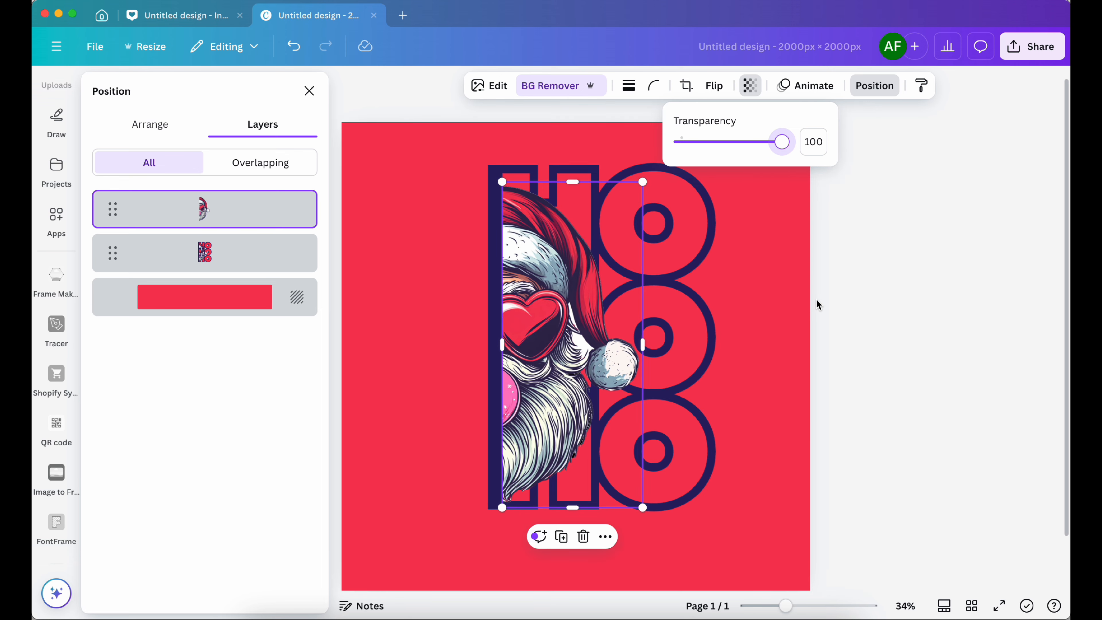
{"action": "left_click", "coordinate": [740, 327]}
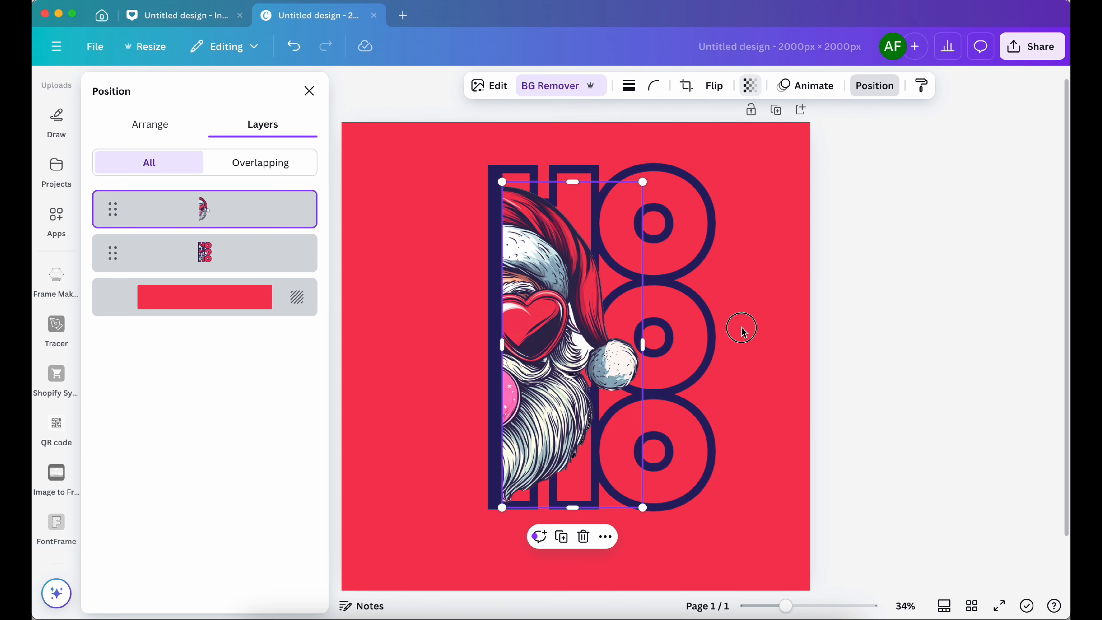
Extend the Santa image's crop leftward to include the whole face, and move its layer below the HO text
{"action": "left_click", "coordinate": [554, 361]}
{"action": "key", "text": "Caps_Lock"}
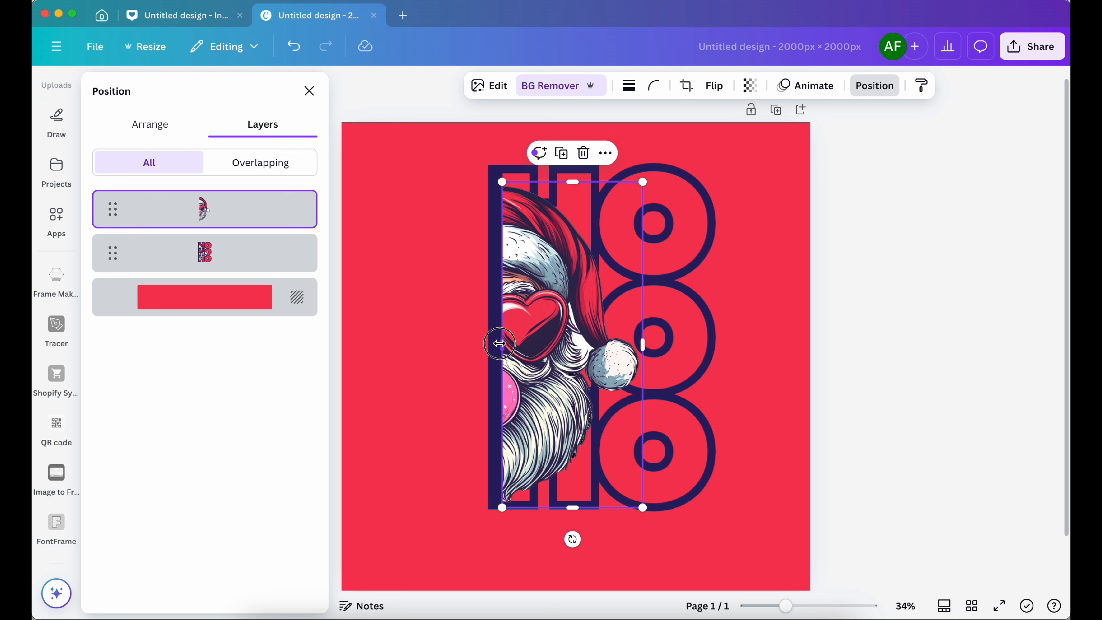
{"action": "left_click_drag", "start_coordinate": [499, 344], "coordinate": [369, 340]}
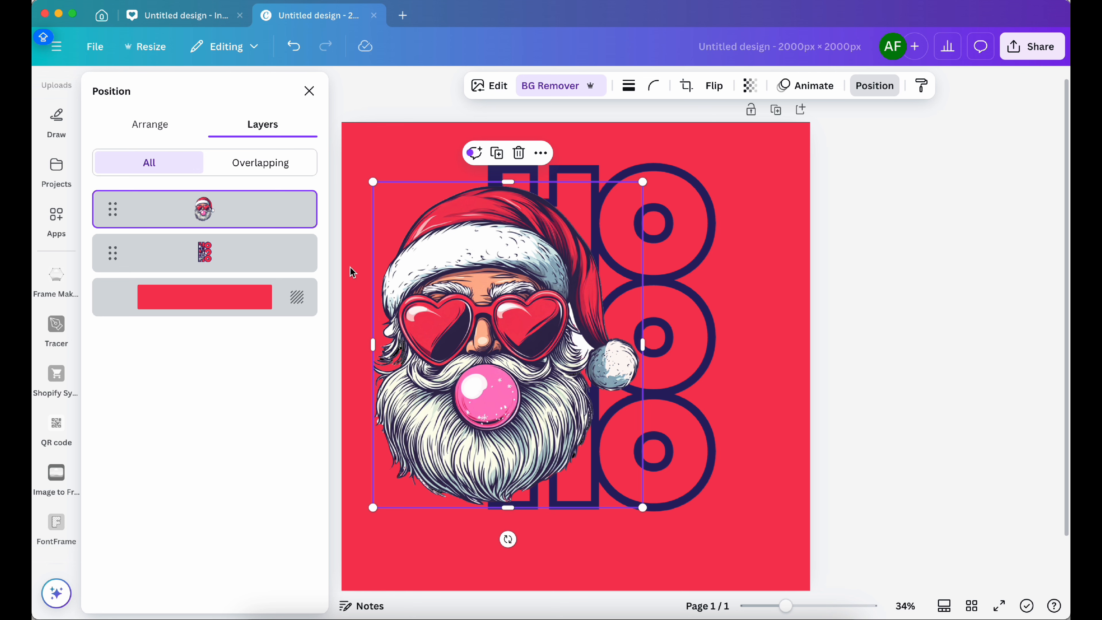
{"action": "left_click_drag", "start_coordinate": [228, 218], "coordinate": [227, 270]}
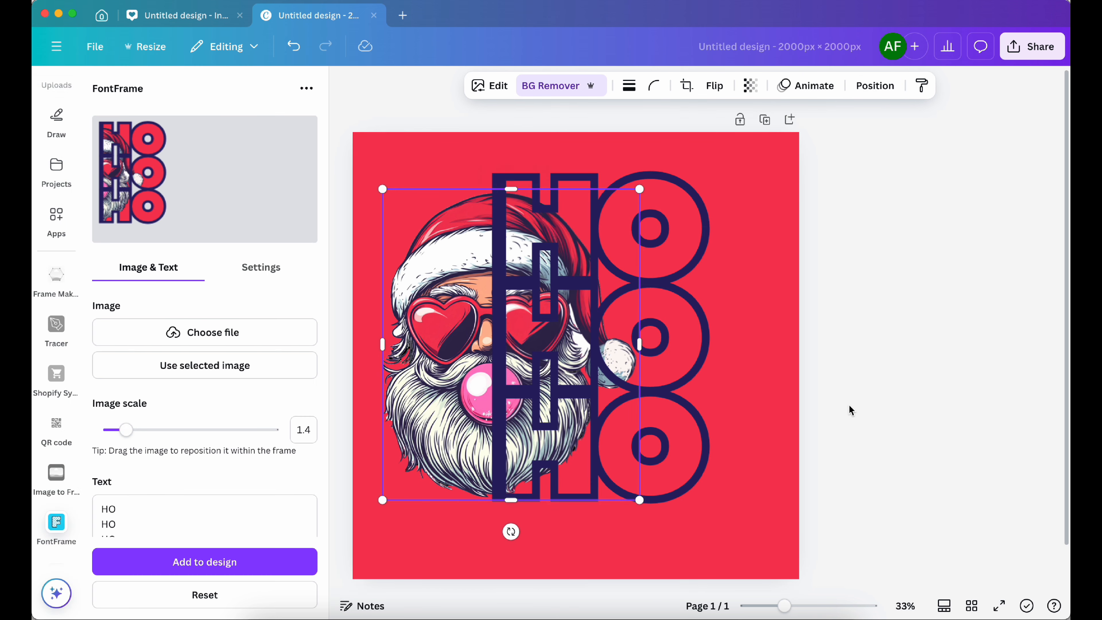
Select the Santa image and the HO text together and shift them right to balance them on the page
{"action": "left_click", "coordinate": [575, 314], "text": "shift"}
{"action": "left_click_drag", "start_coordinate": [576, 314], "coordinate": [619, 335]}
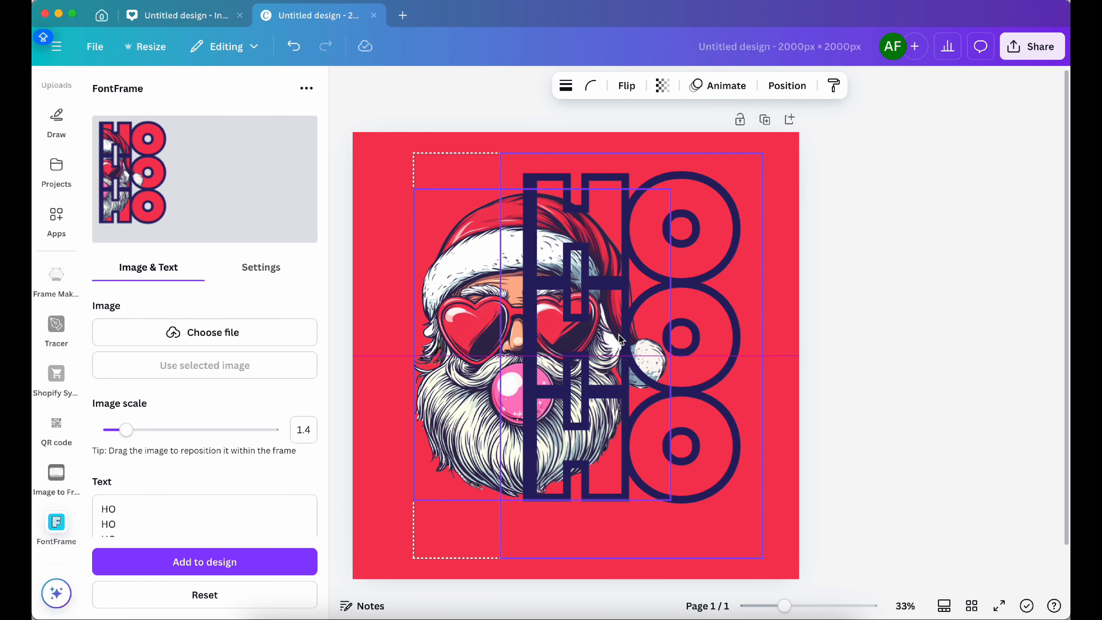
{"action": "left_click", "coordinate": [809, 362]}
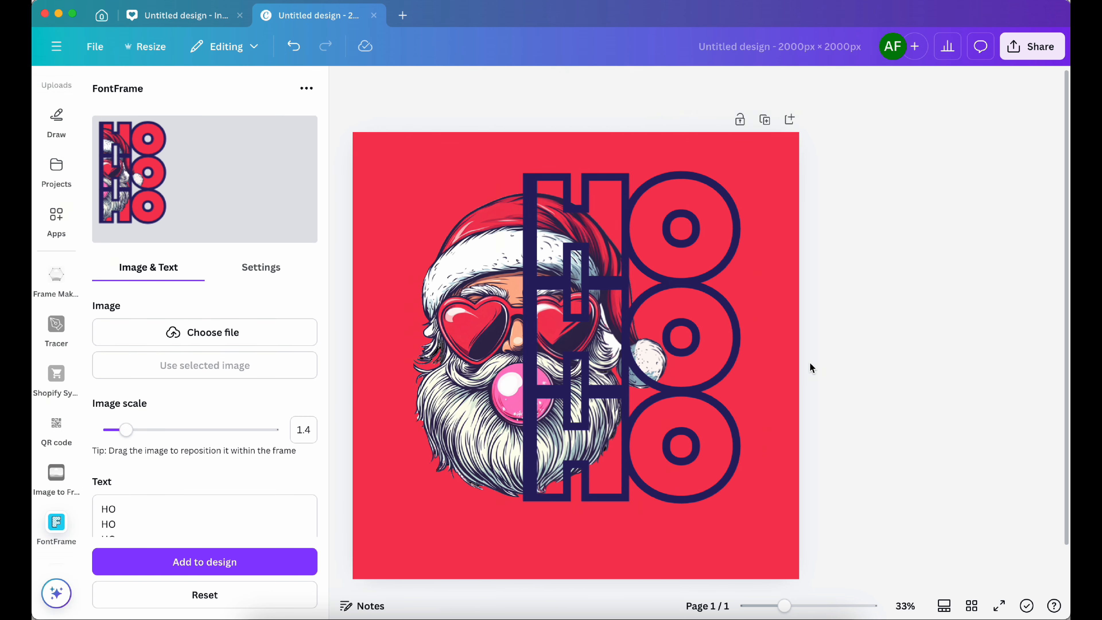
Crop the right side of the Santa image so it ends at the left edge of the H letters
{"action": "left_click", "coordinate": [449, 321]}
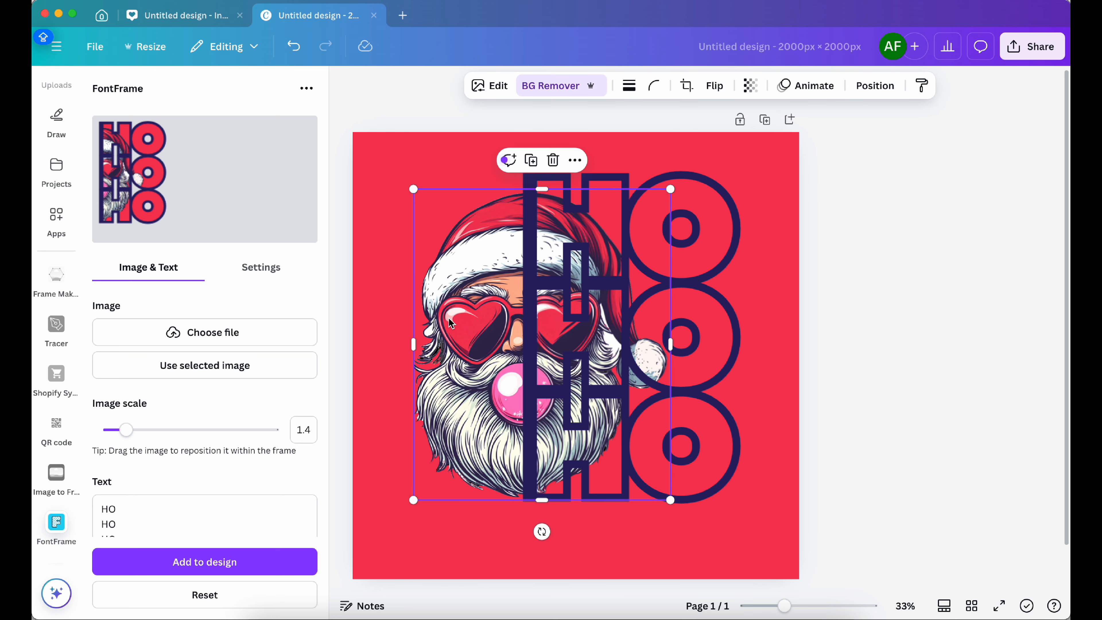
{"action": "left_click_drag", "start_coordinate": [670, 344], "coordinate": [521, 343]}
{"action": "left_click", "coordinate": [340, 228]}
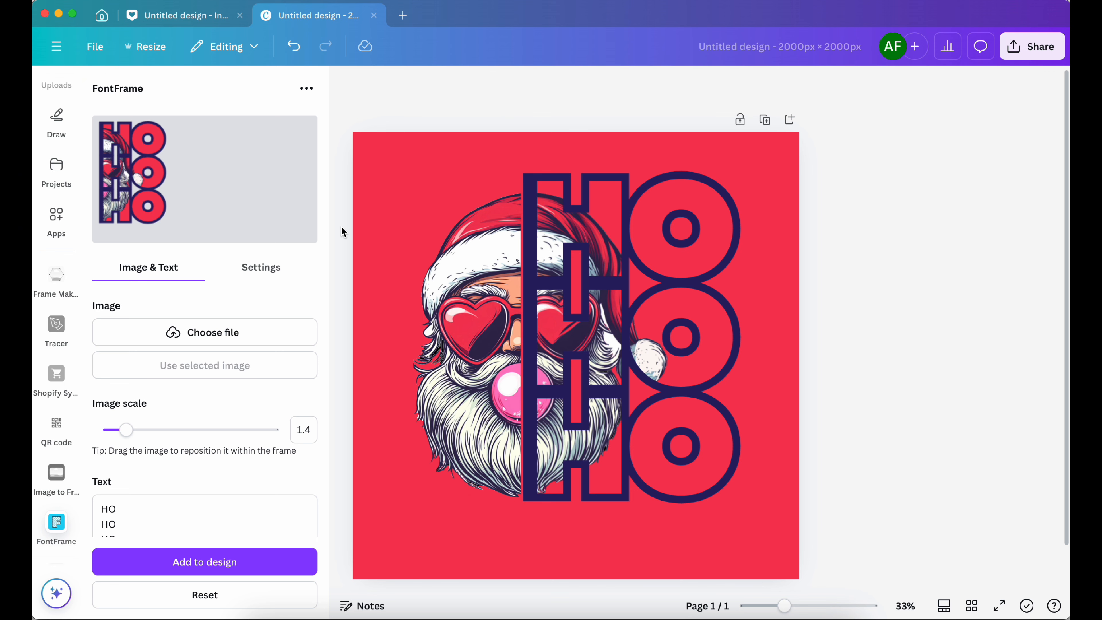
Add an Outline shadow effect to the half Santa image and colour it dark navy to match the HO lettering's outline
{"action": "left_click", "coordinate": [444, 330]}
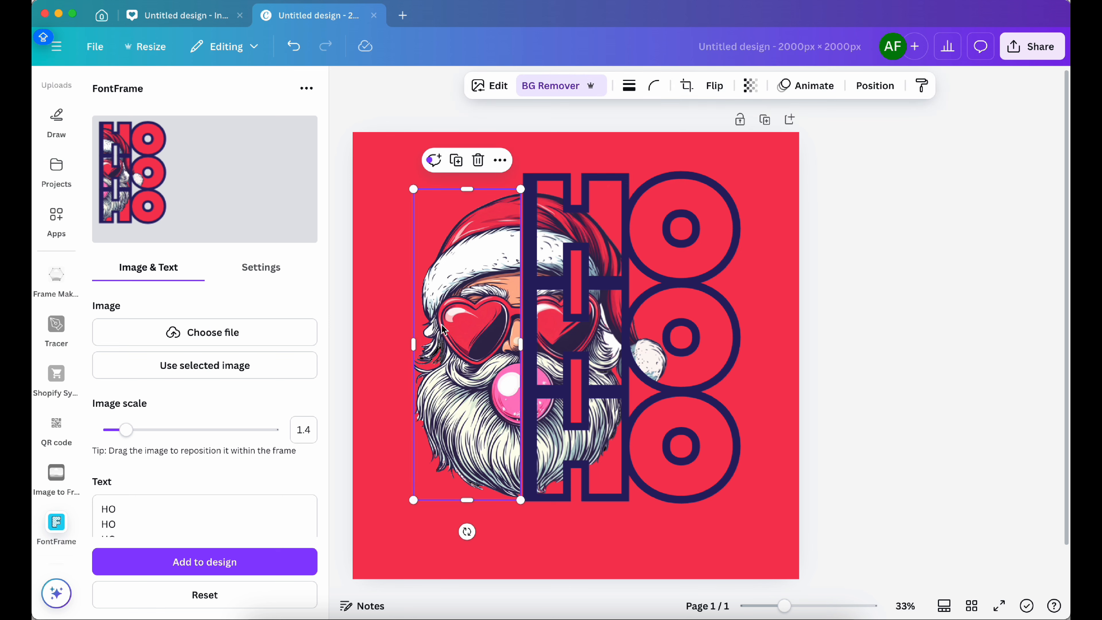
{"action": "left_click", "coordinate": [486, 87]}
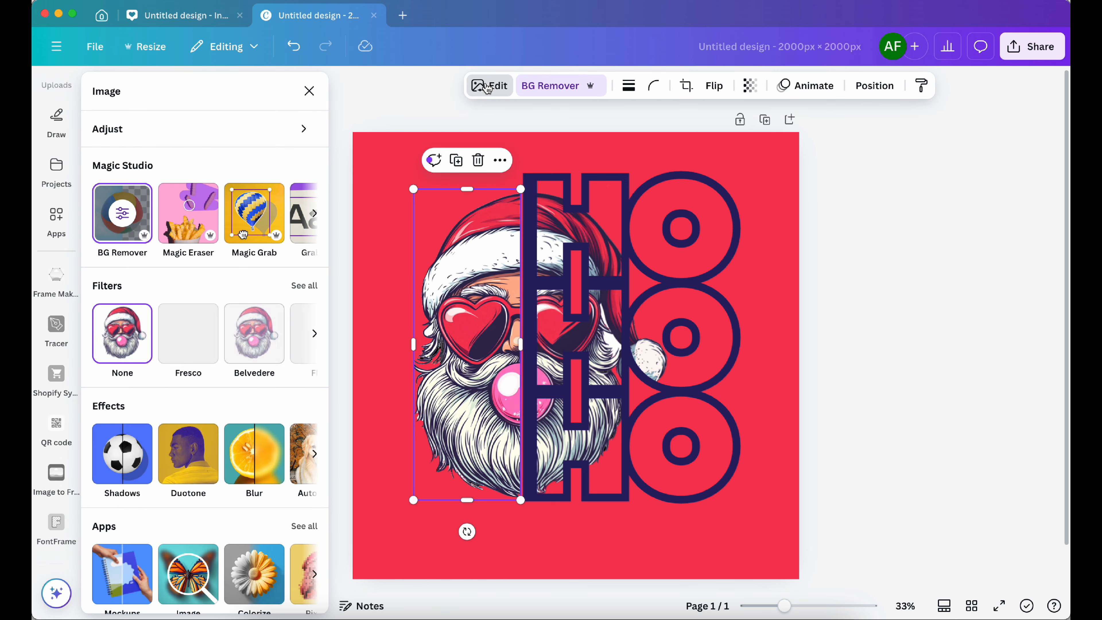
{"action": "scroll", "coordinate": [129, 389], "scroll_direction": "down", "scroll_amount": 1}
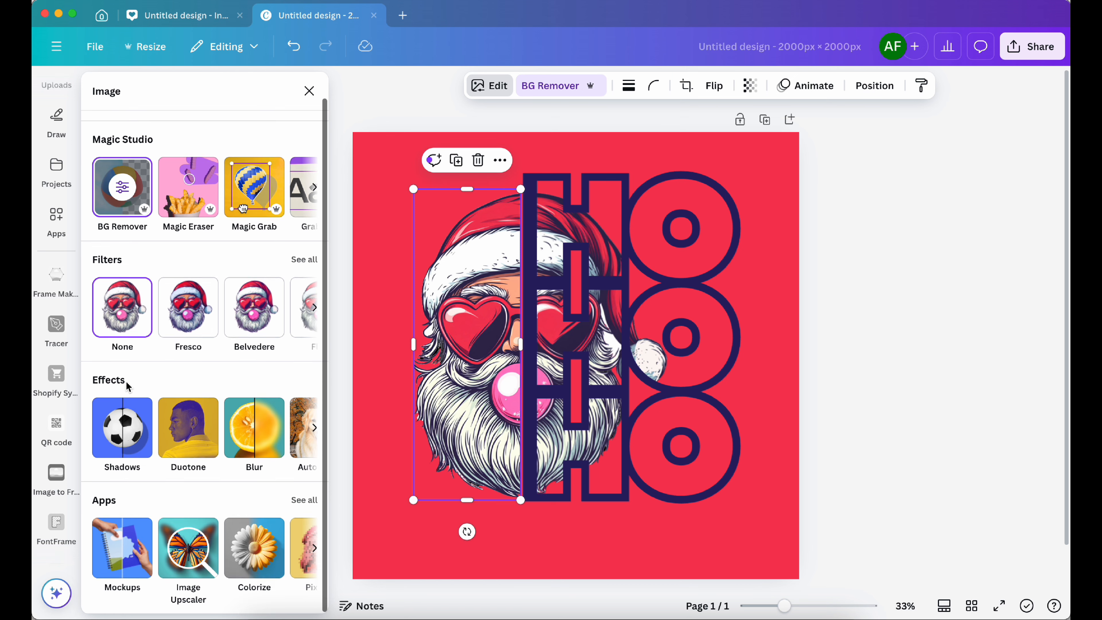
{"action": "left_click", "coordinate": [124, 440]}
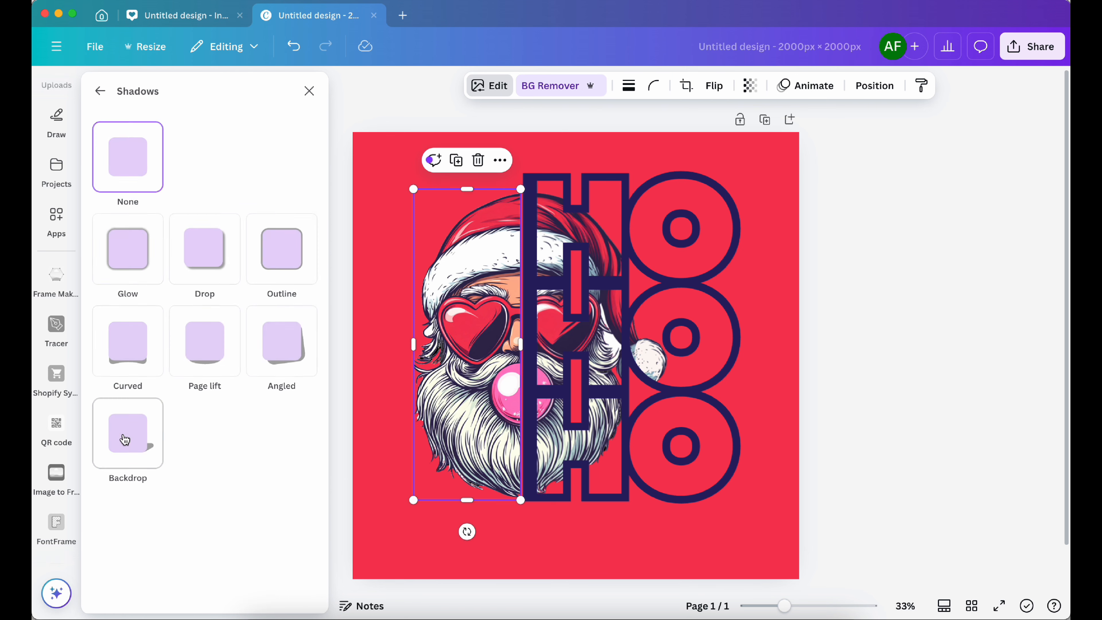
{"action": "left_click", "coordinate": [267, 268]}
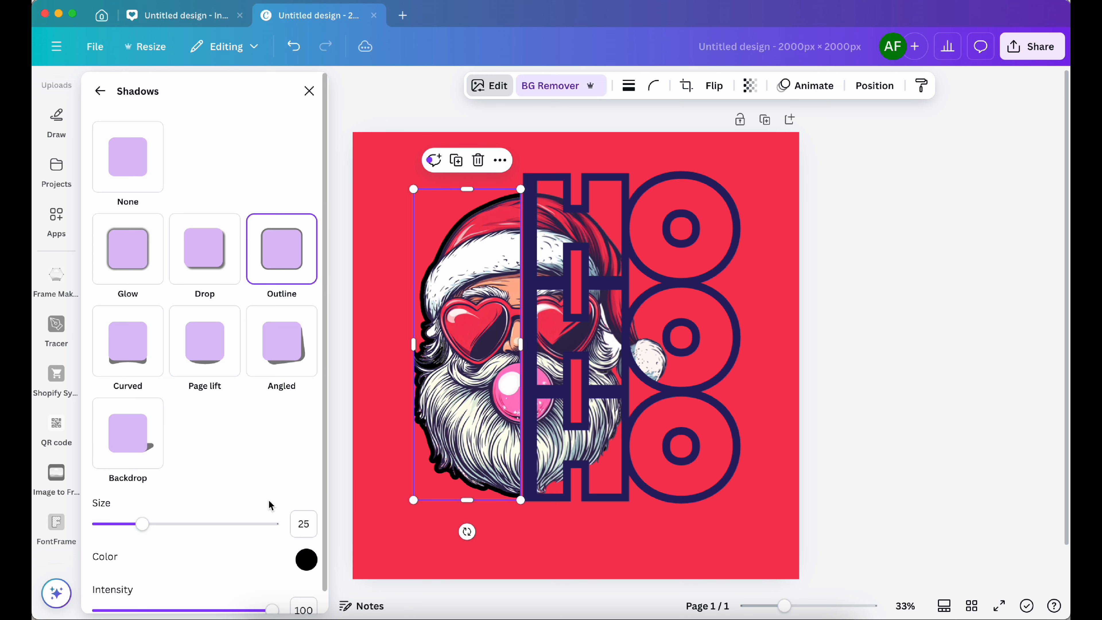
{"action": "left_click", "coordinate": [307, 565]}
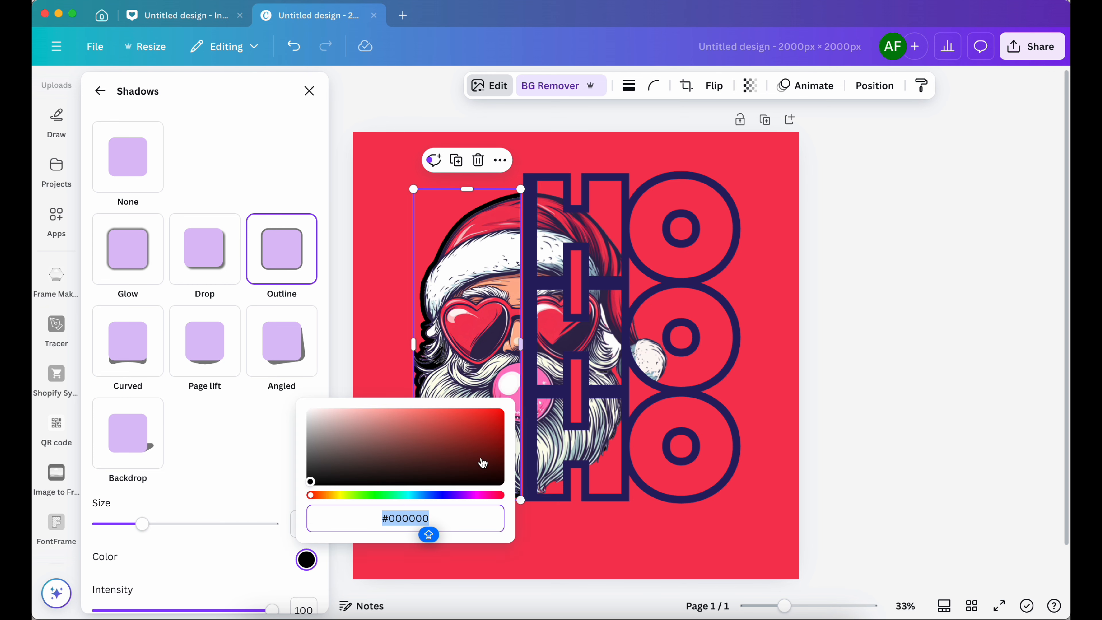
{"action": "left_click", "coordinate": [445, 495]}
{"action": "left_click", "coordinate": [56, 525]}
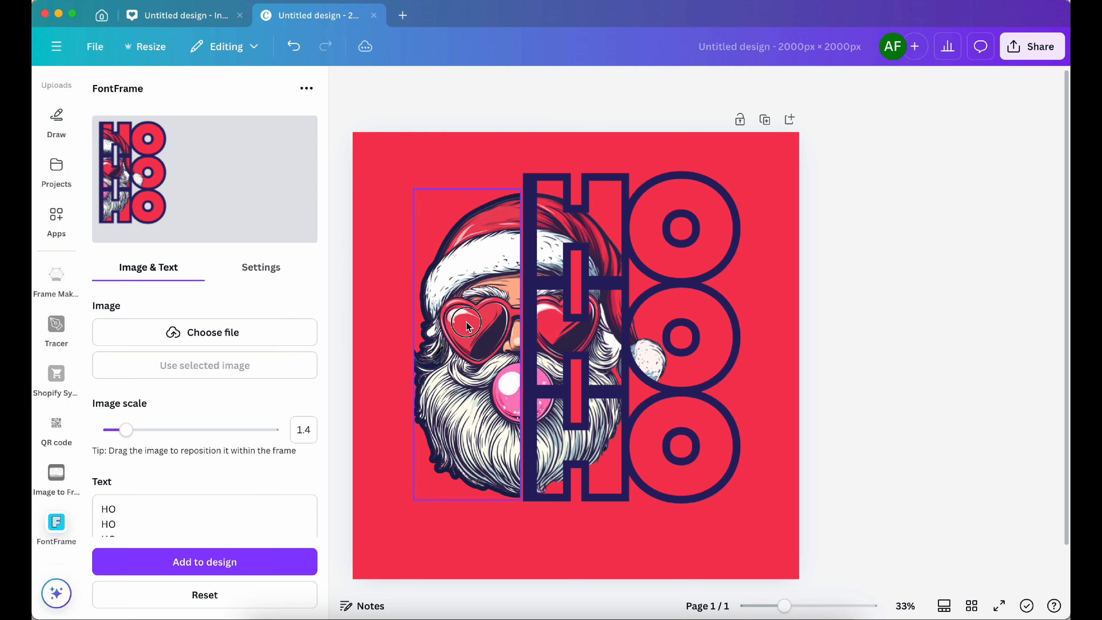
Extend the right side of the Santa image's crop slightly so it tucks beneath the left edge of the H letters
{"action": "left_click_drag", "start_coordinate": [520, 344], "coordinate": [530, 342]}
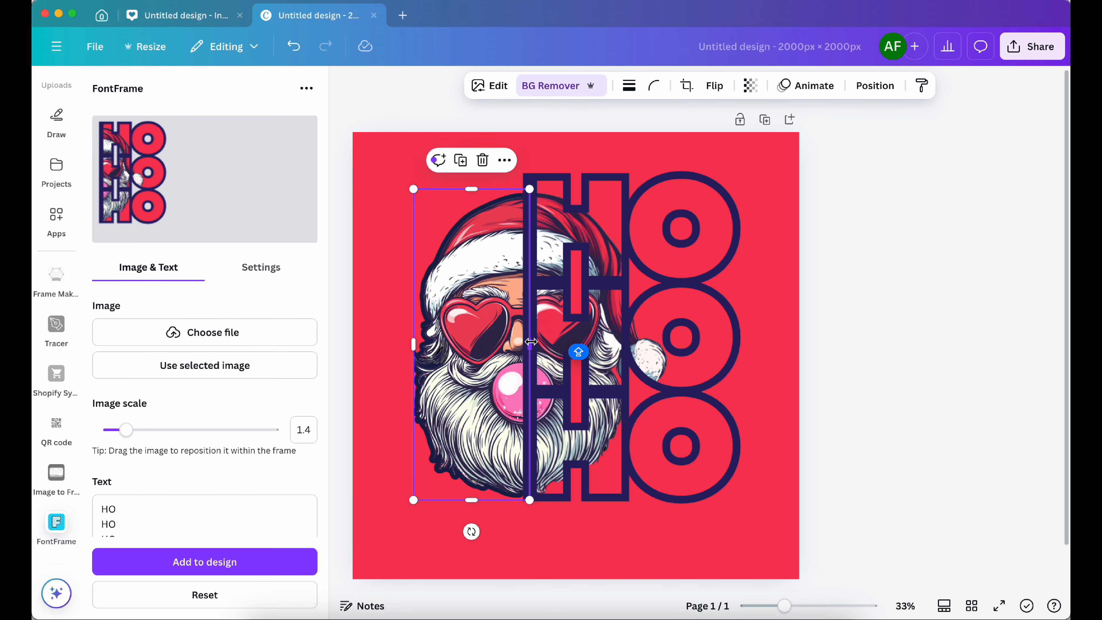
{"action": "left_click", "coordinate": [890, 376]}
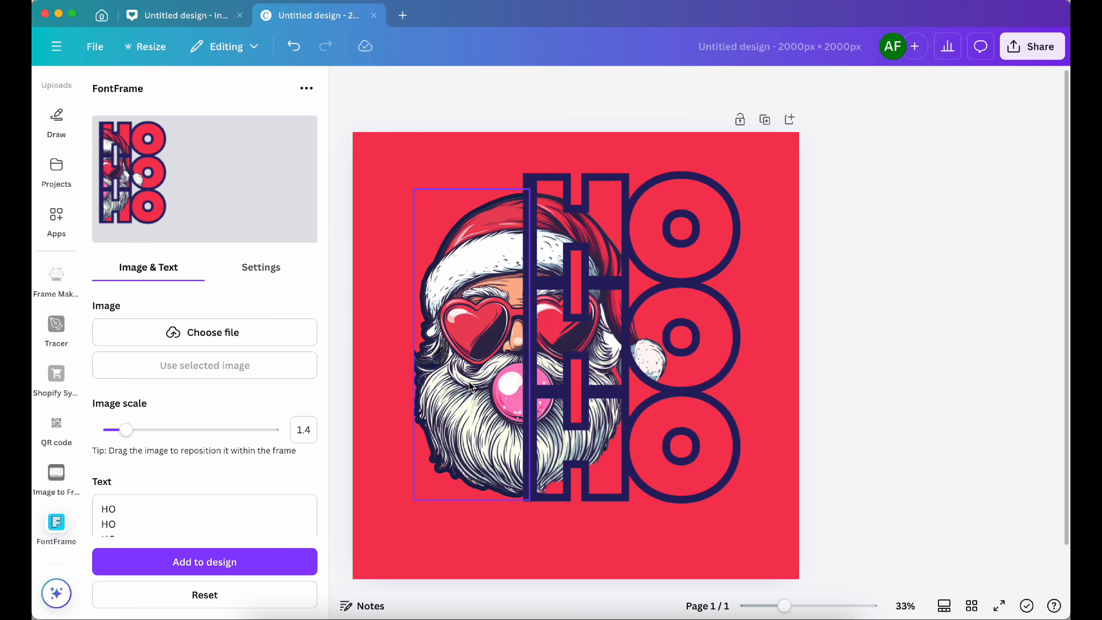
{"action": "scroll", "coordinate": [891, 361], "scroll_direction": "down", "scroll_amount": 3}
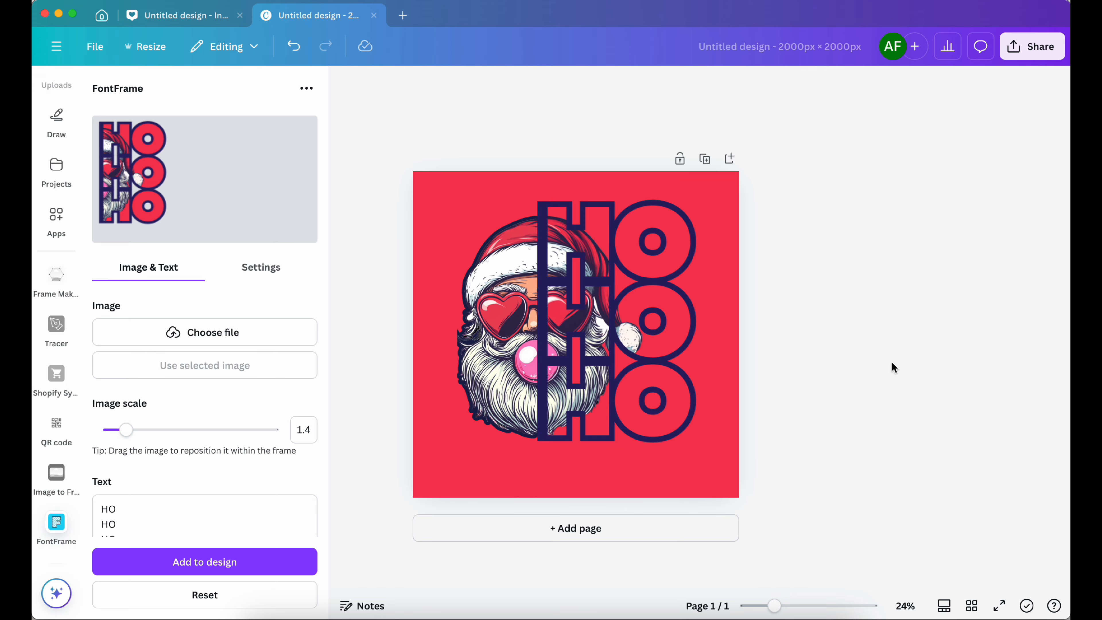
{"action": "scroll", "coordinate": [891, 361], "scroll_direction": "up", "scroll_amount": 3}
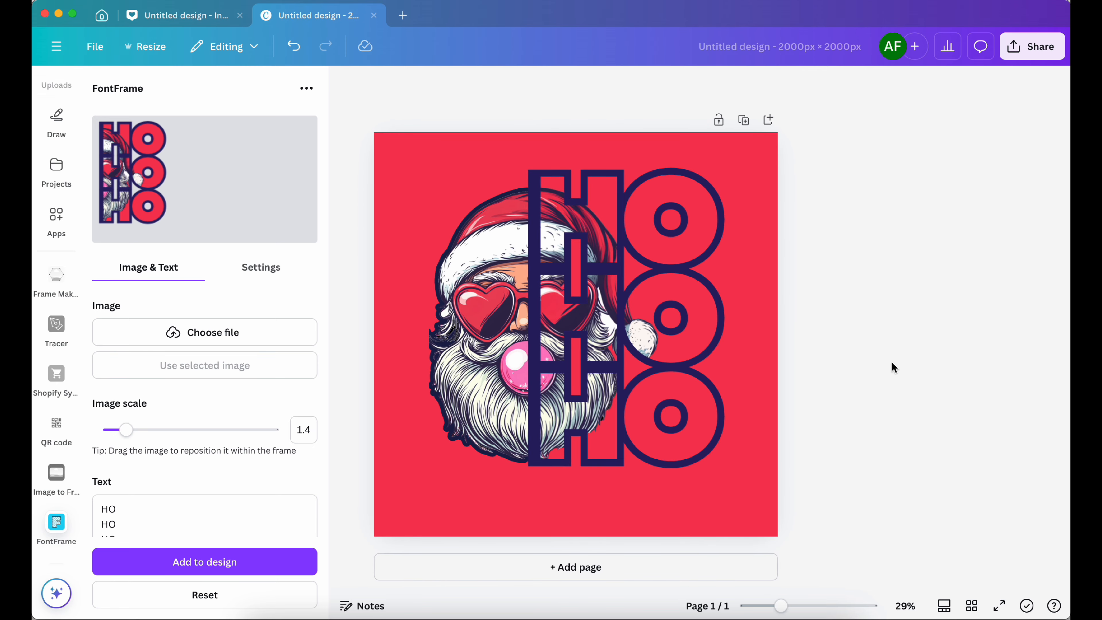